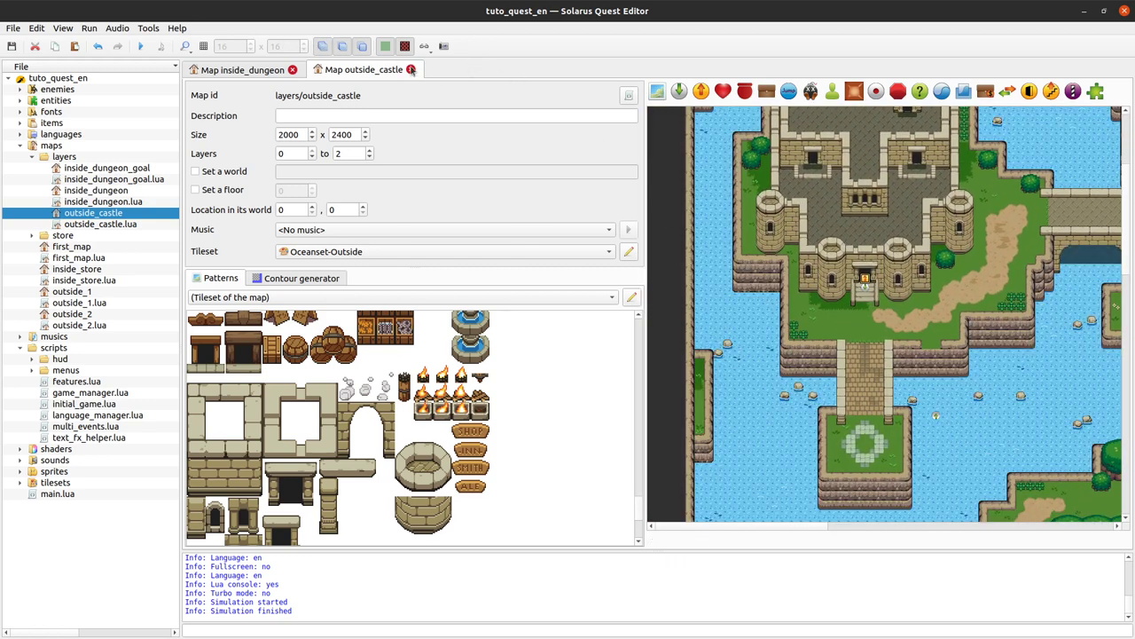
pyautogui.click(348, 49)
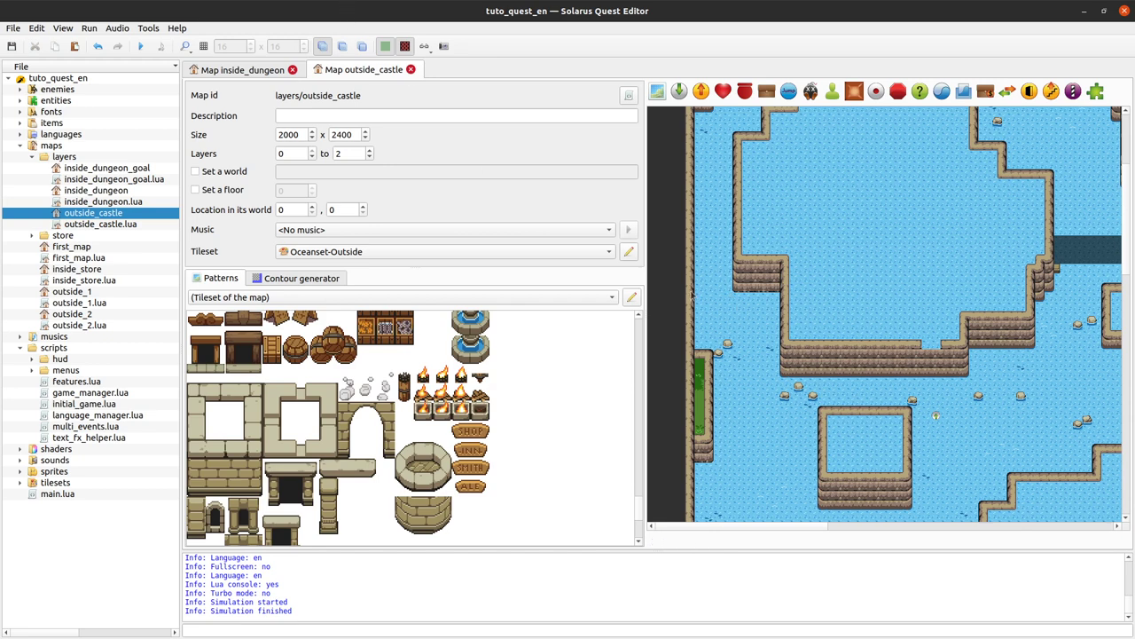
pyautogui.moveTo(672, 323); pyautogui.dragTo(720, 482)
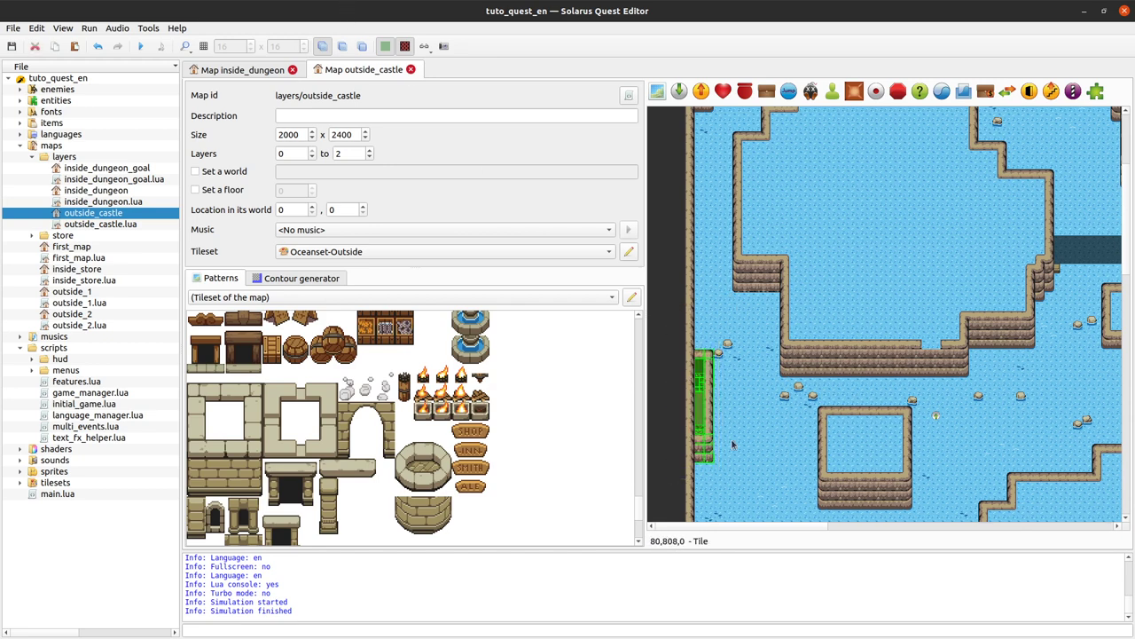
pyautogui.scroll(4, 727, 439)
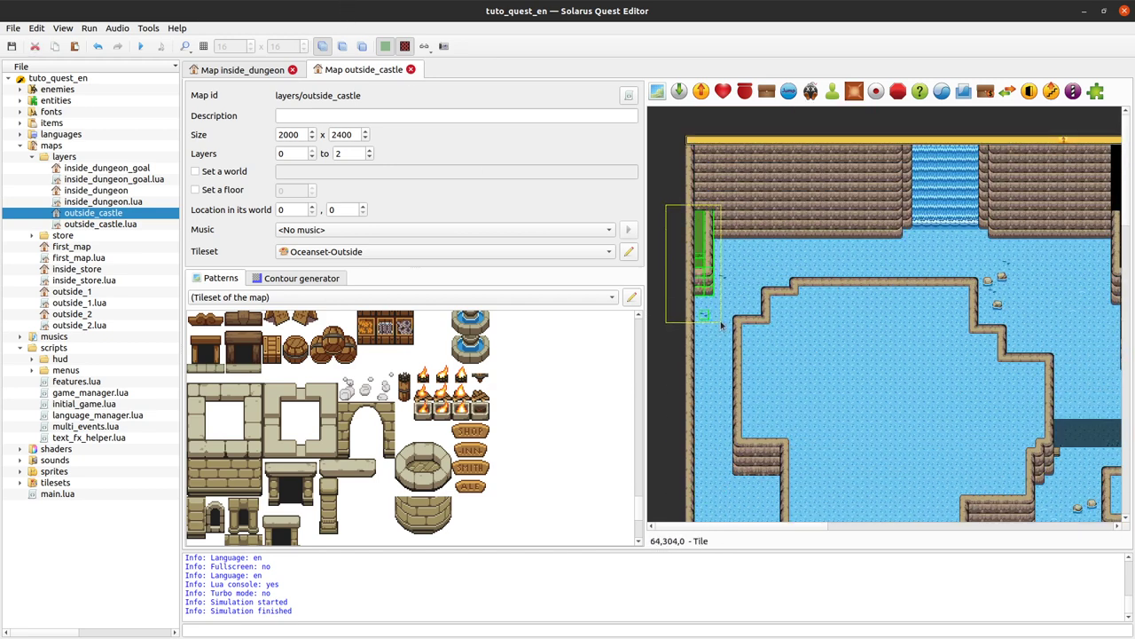
pyautogui.scroll(-6, 712, 290)
pyautogui.hscroll(8, 712, 290)
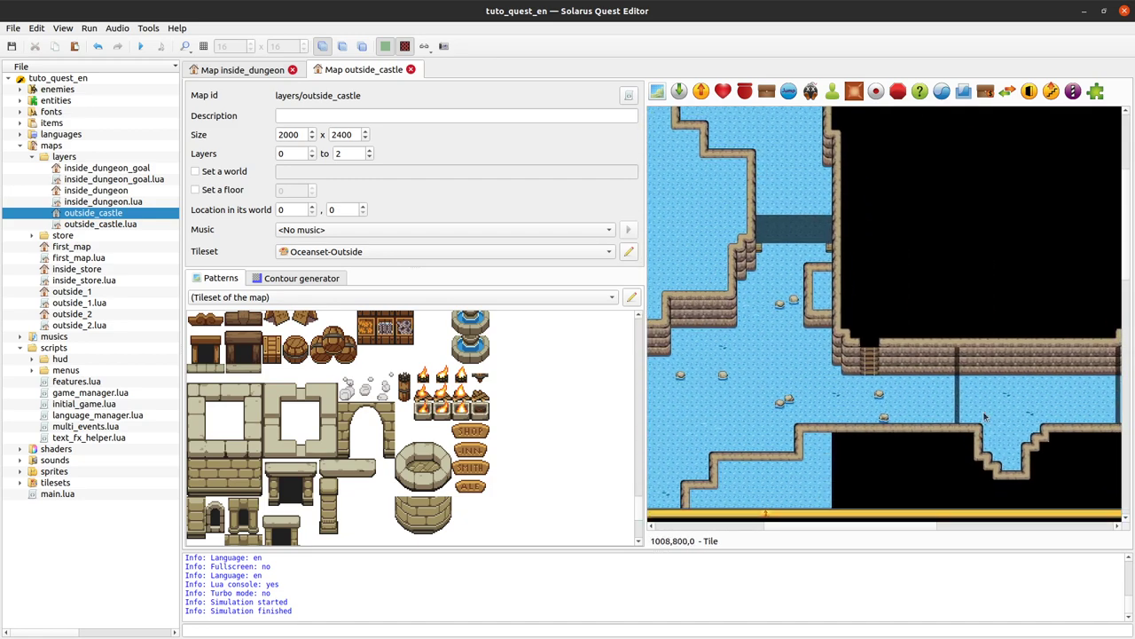
pyautogui.scroll(-2, 799, 266)
pyautogui.hscroll(3, 798, 266)
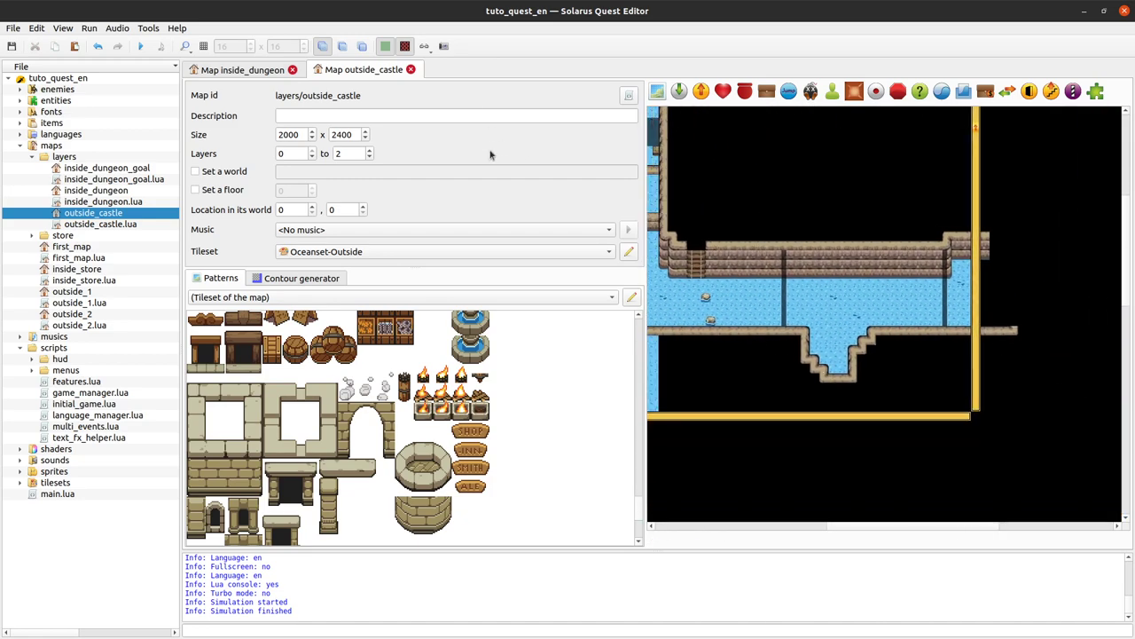
pyautogui.click(342, 47)
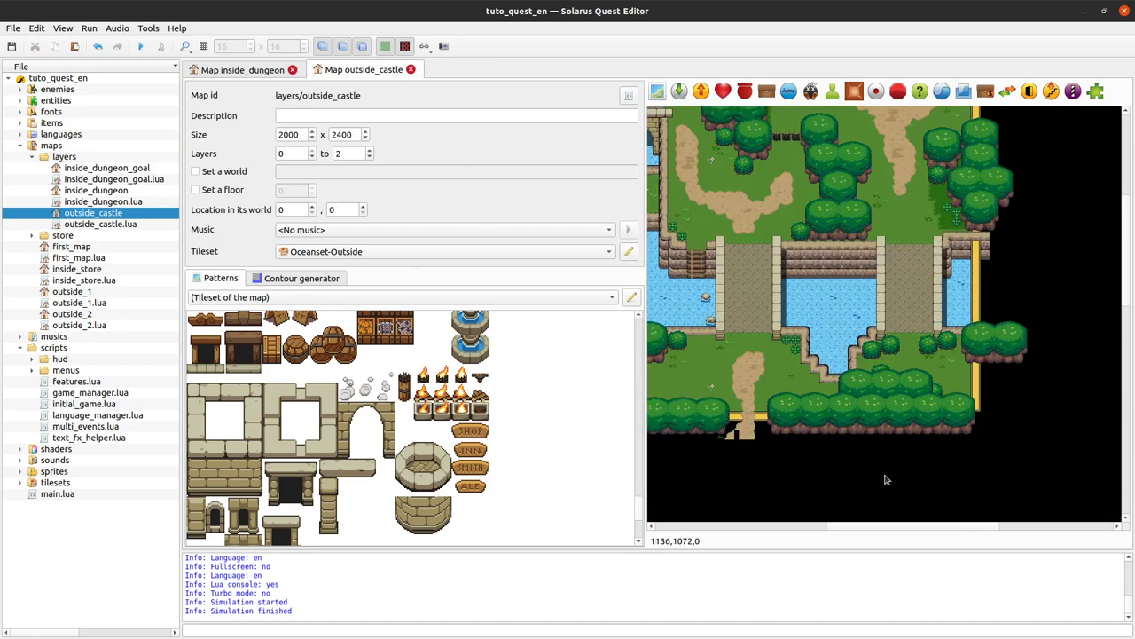
pyautogui.hscroll(-3, 883, 480)
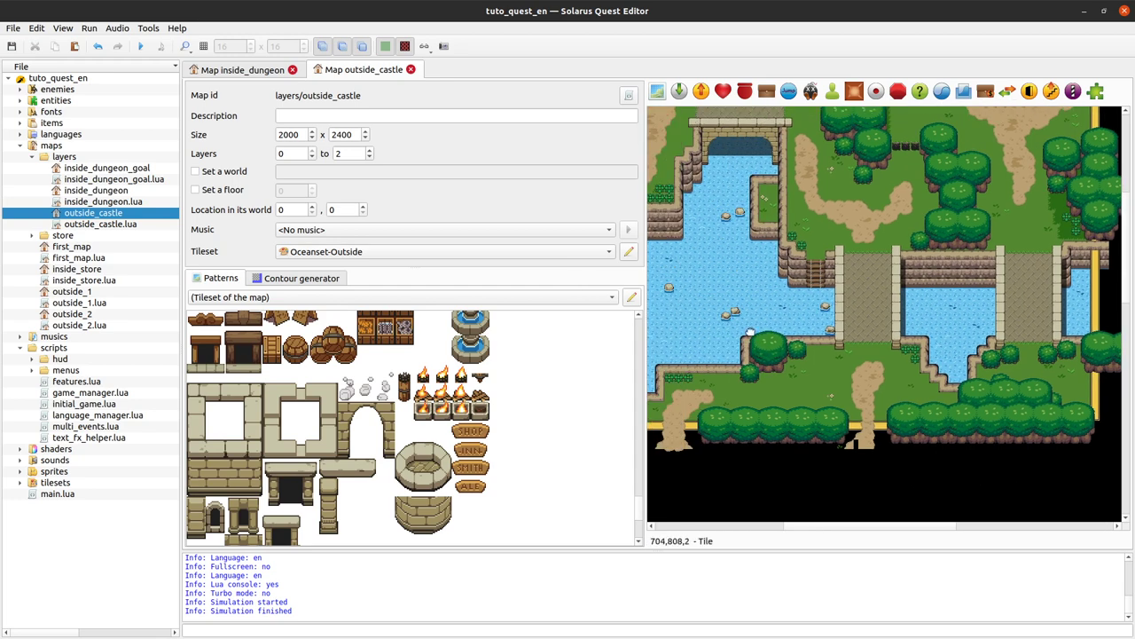
pyautogui.scroll(3, 678, 317)
pyautogui.hscroll(-3, 678, 316)
# - Run the quest and steer the hero up and right across the water toward the map edge
pyautogui.press('F5')
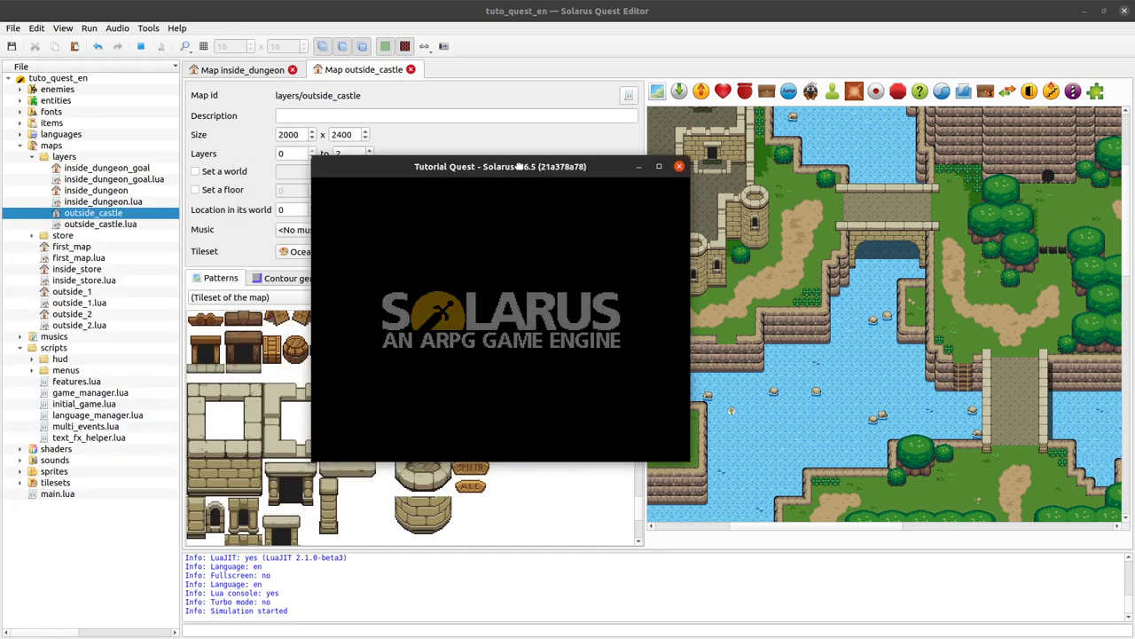
pyautogui.press('Up')
pyautogui.press('Right')
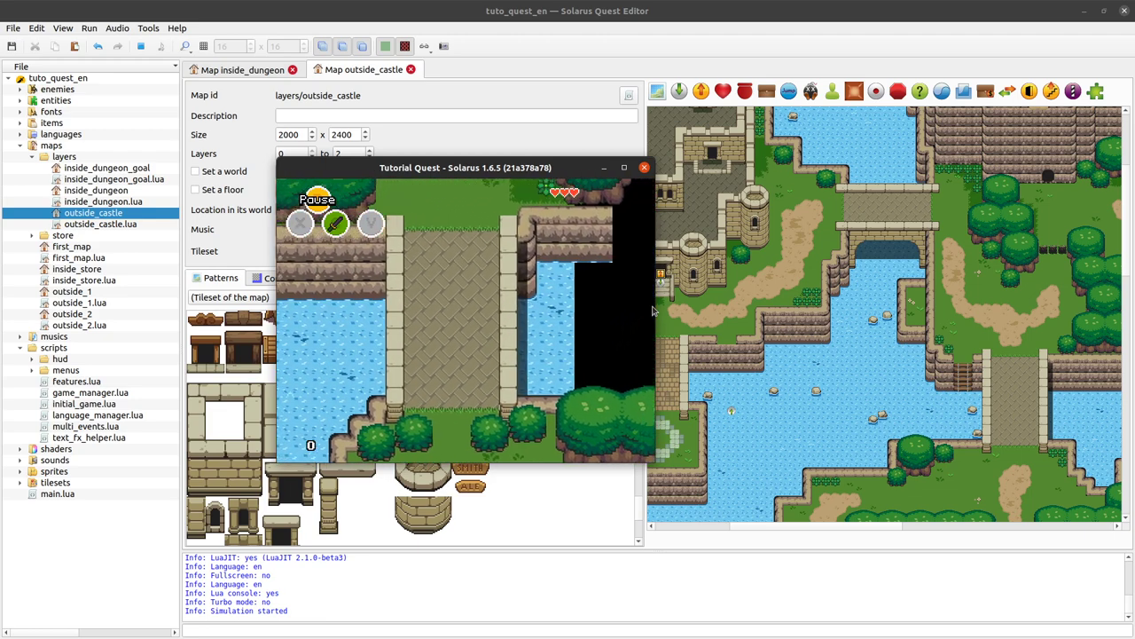
pyautogui.press('Right')
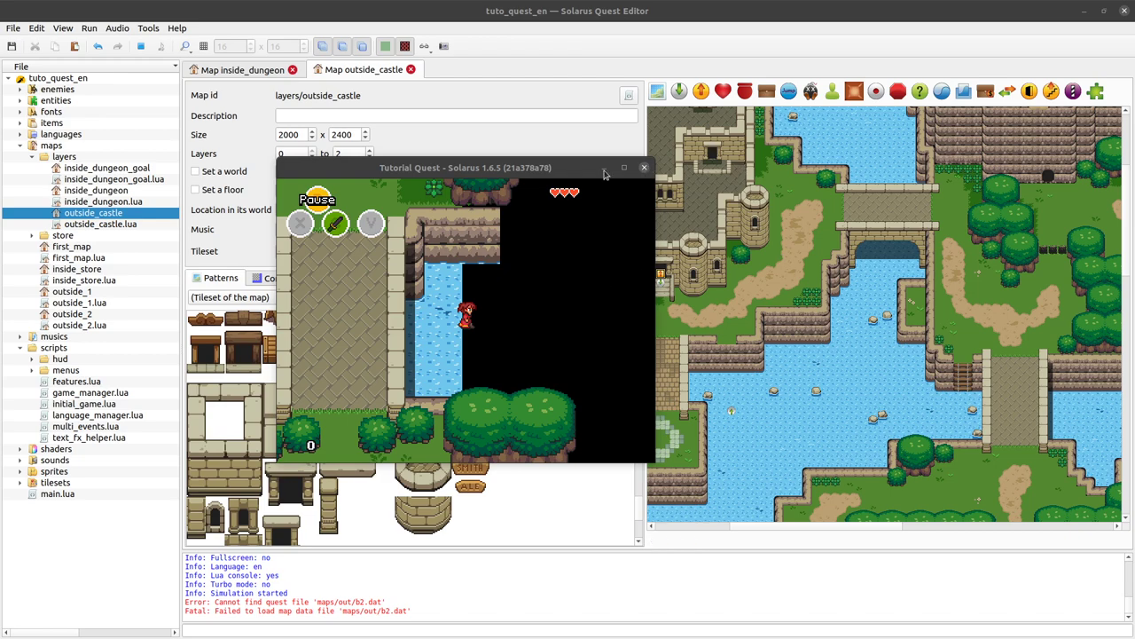
# - Close the test game and show the tile grid over the outside_castle map
pyautogui.click(644, 167)
pyautogui.hscroll(5, 1043, 376)
pyautogui.keyDown('ctrl'); pyautogui.scroll(-1, 1056, 355); pyautogui.keyUp('ctrl')
pyautogui.keyDown('ctrl'); pyautogui.scroll(-1, 1020, 335); pyautogui.keyUp('ctrl')
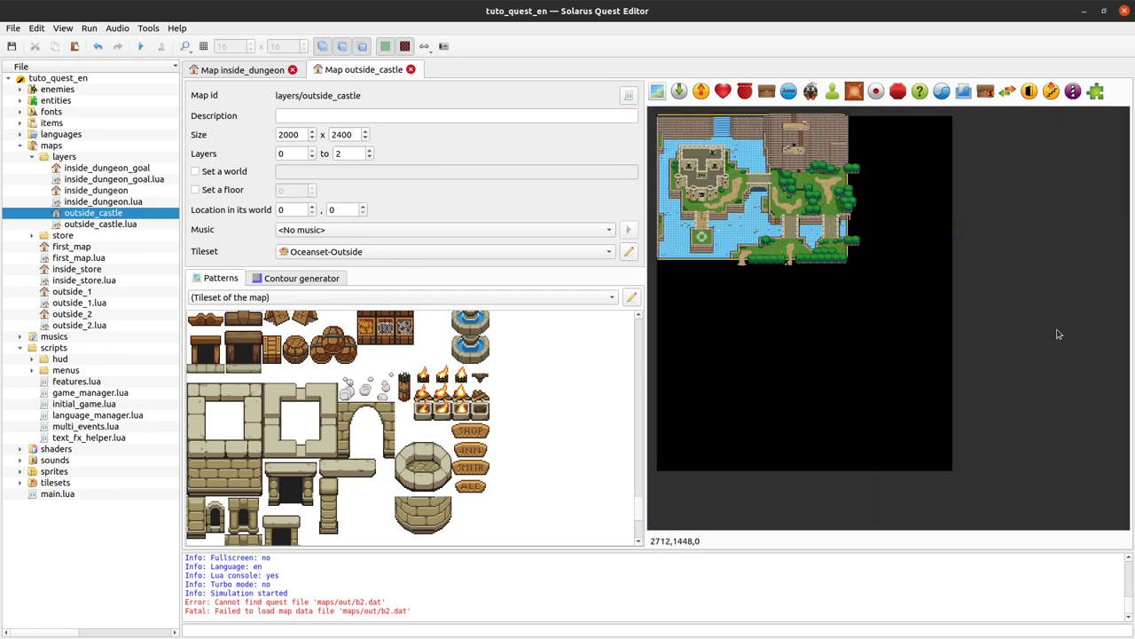
pyautogui.keyDown('ctrl'); pyautogui.scroll(1, 871, 252); pyautogui.keyUp('ctrl')
pyautogui.keyDown('ctrl'); pyautogui.scroll(-1, 858, 265); pyautogui.keyUp('ctrl')
pyautogui.keyDown('ctrl'); pyautogui.scroll(1, 808, 195); pyautogui.keyUp('ctrl')
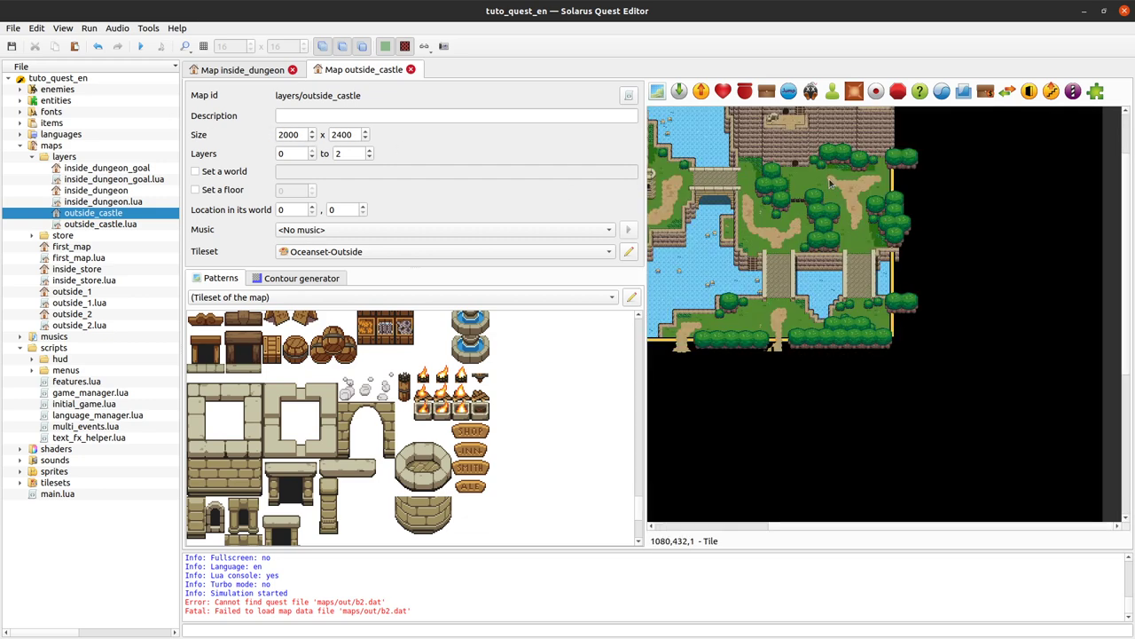
pyautogui.keyDown('ctrl'); pyautogui.scroll(1, 887, 337); pyautogui.keyUp('ctrl')
pyautogui.hotkey('ctrl', 'g')
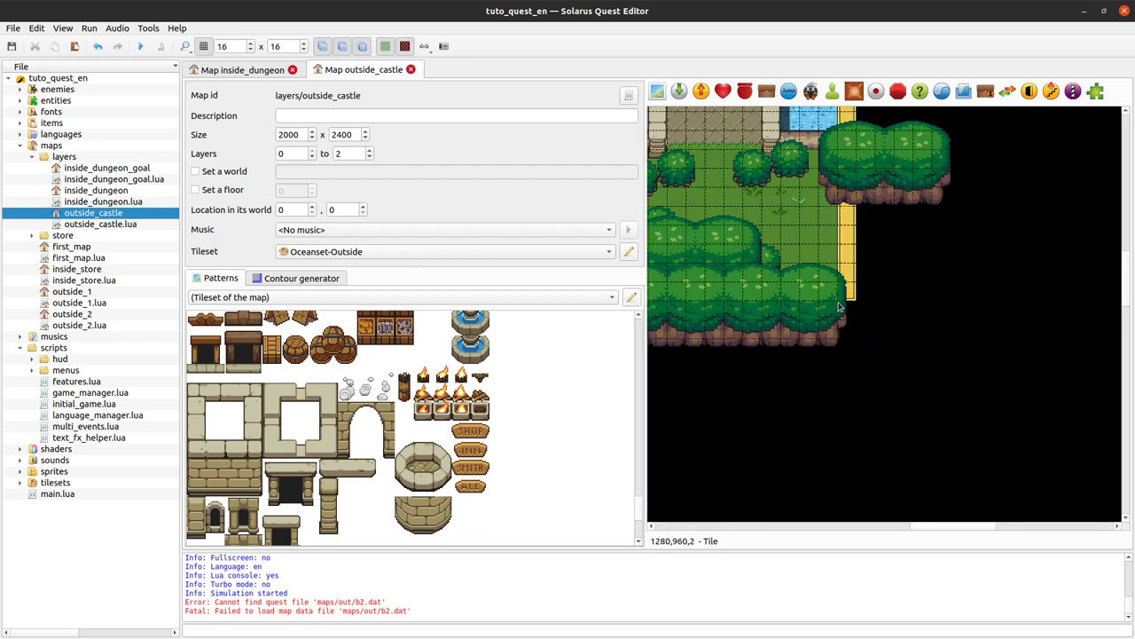
pyautogui.keyDown('ctrl'); pyautogui.scroll(-2, 838, 304); pyautogui.keyUp('ctrl')
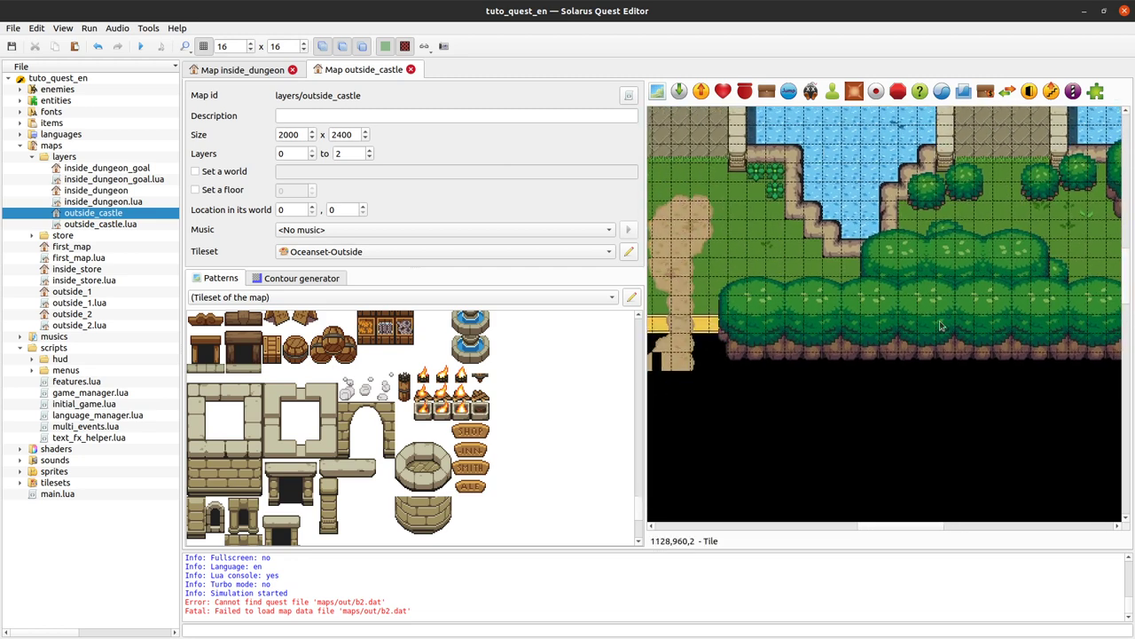
pyautogui.keyDown('ctrl'); pyautogui.scroll(2, 967, 321); pyautogui.keyUp('ctrl')
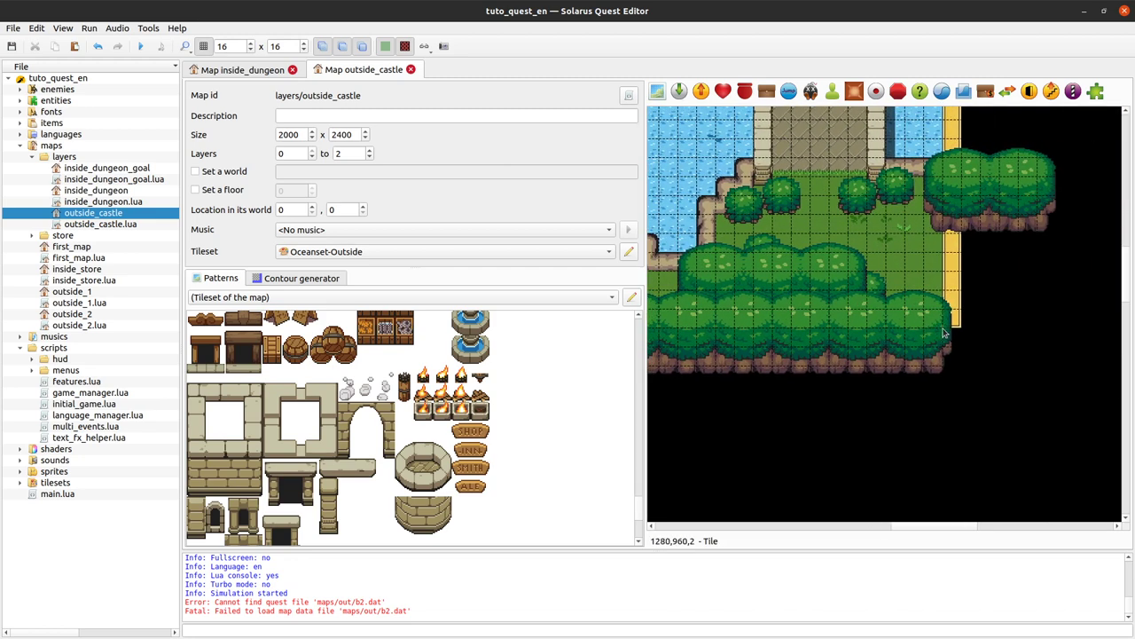
# - Resize the map to 1280 x 960, save it, and hide the grid
pyautogui.doubleClick(289, 134)
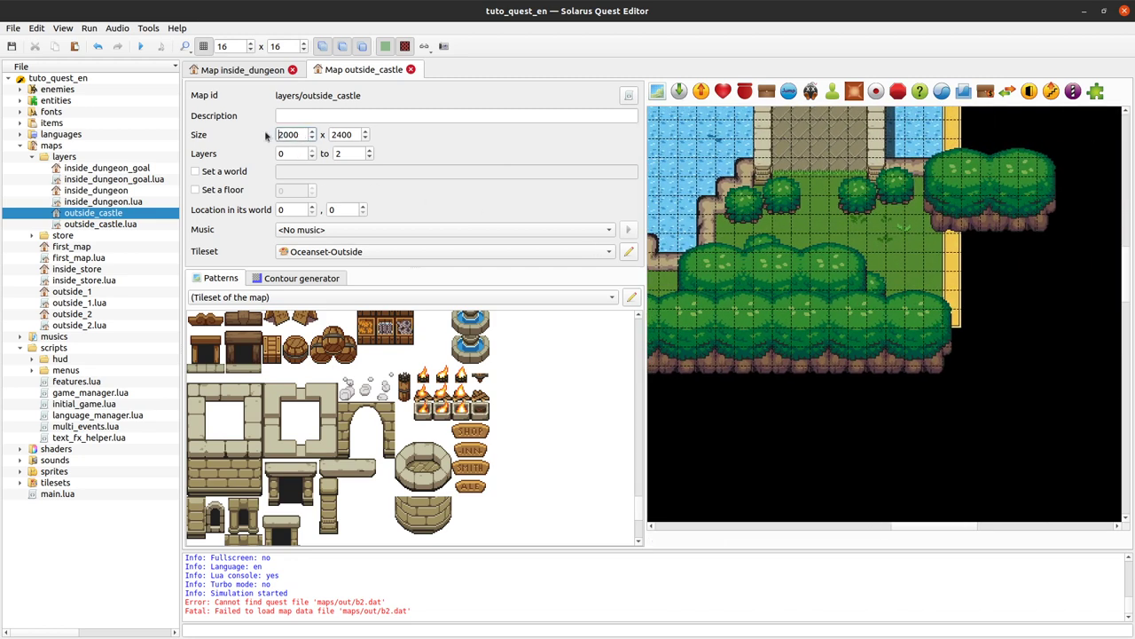
pyautogui.write('128')
pyautogui.press('Tab')
pyautogui.write('9')
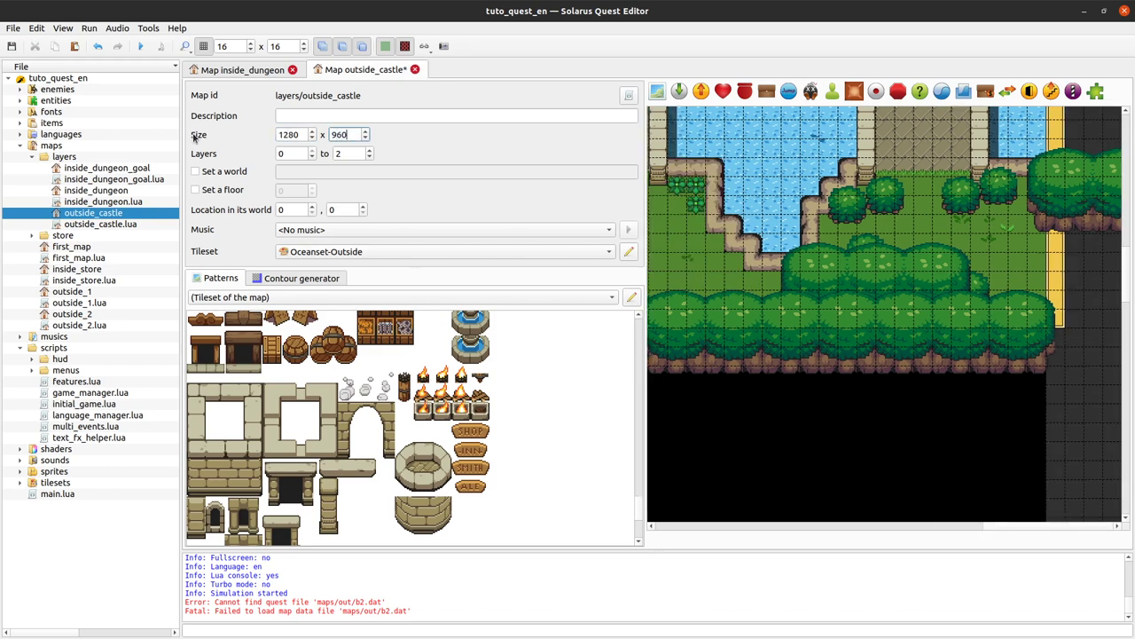
pyautogui.write('60')
pyautogui.press('Return')
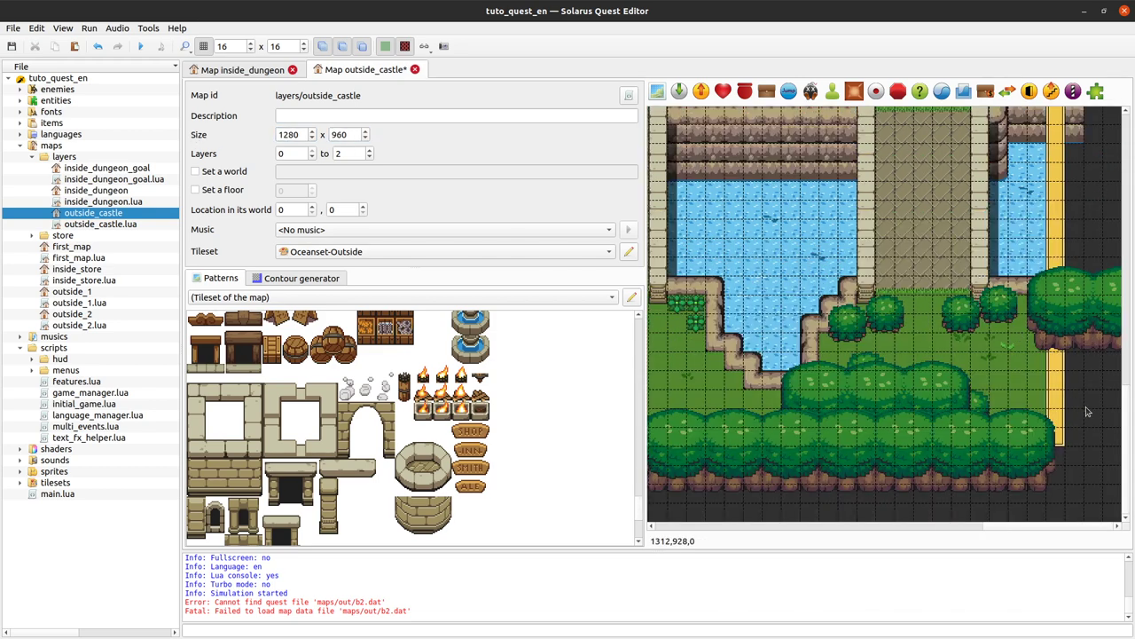
pyautogui.hotkey('ctrl', 's')
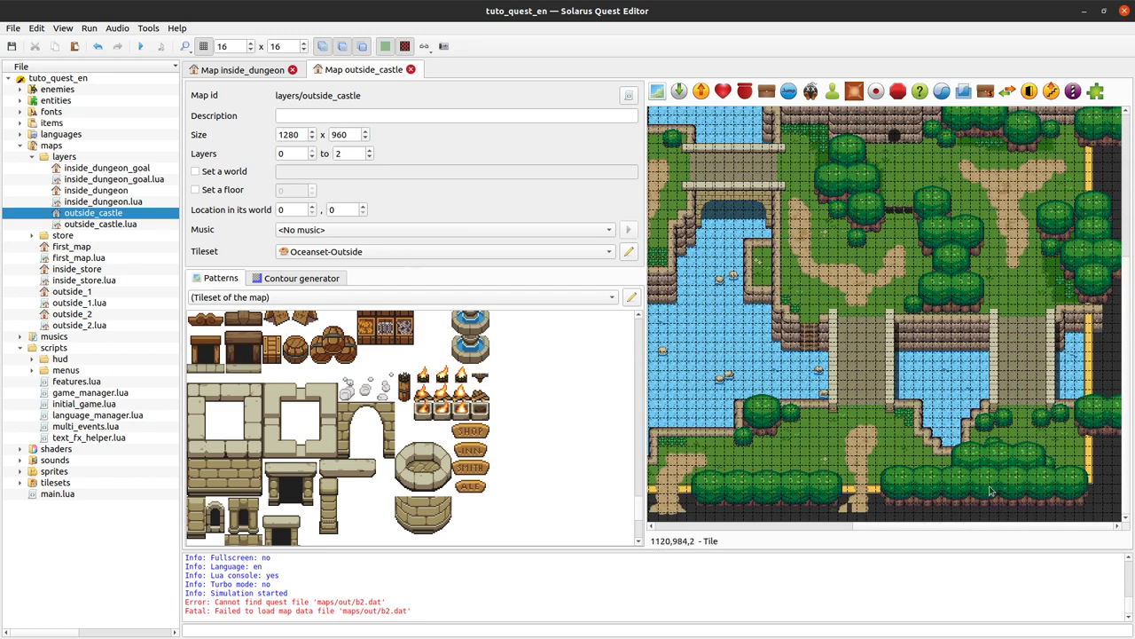
pyautogui.hotkey('ctrl', 'g')
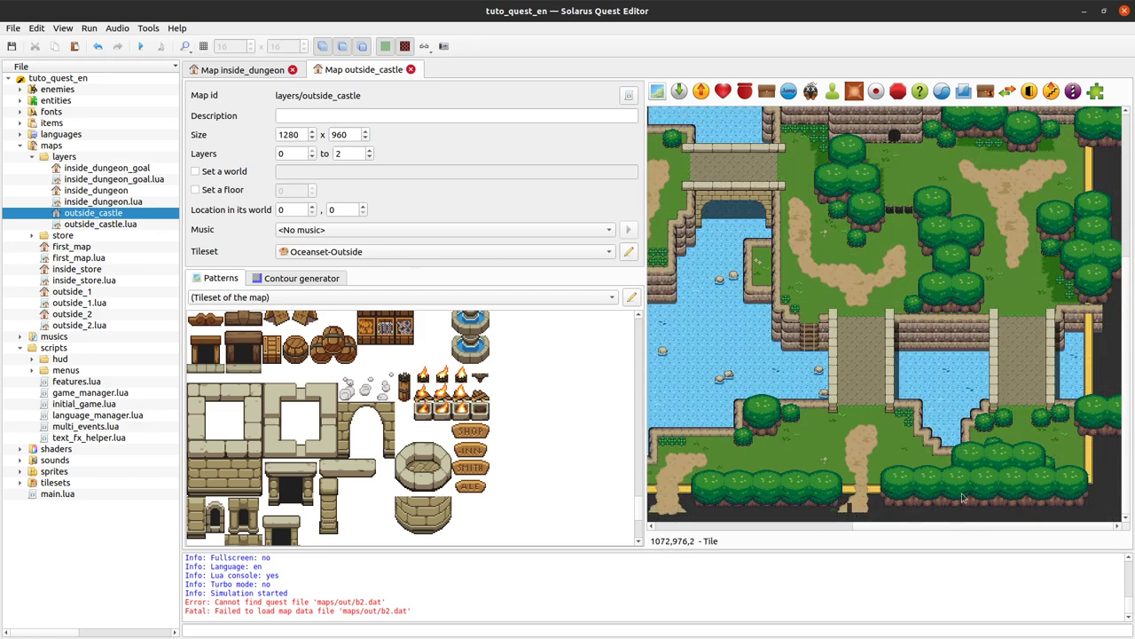
# - Drop a destination point in the water by the right-hand cliffs, east of the round island
pyautogui.keyDown('ctrl'); pyautogui.scroll(-2, 857, 312); pyautogui.keyUp('ctrl')
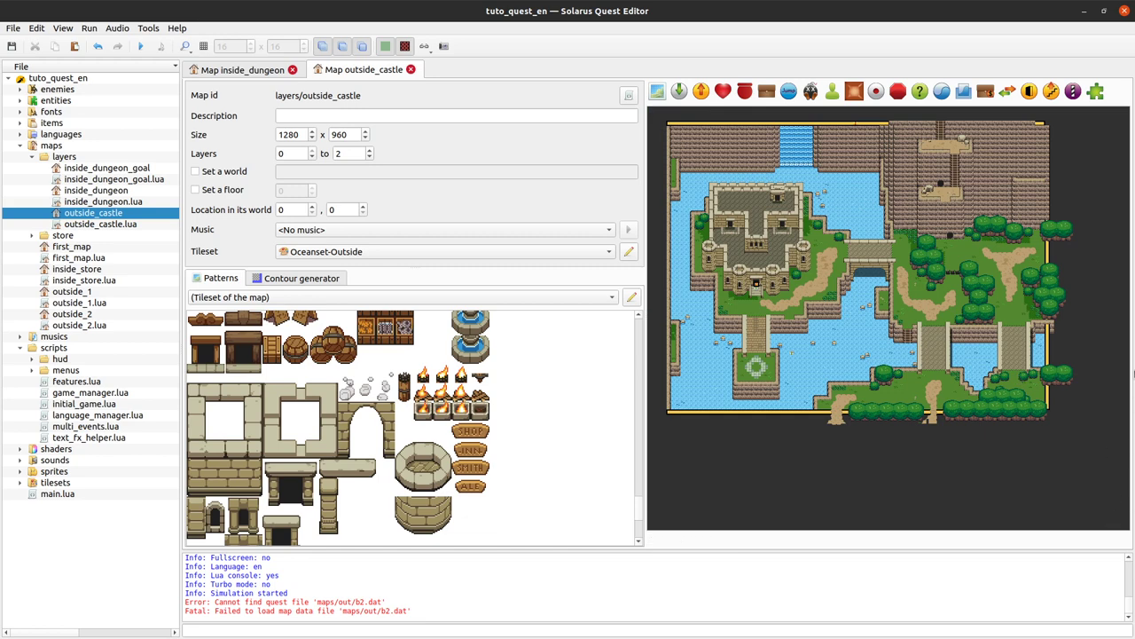
pyautogui.keyDown('ctrl'); pyautogui.scroll(2, 1047, 390); pyautogui.keyUp('ctrl')
pyautogui.scroll(3, 887, 462)
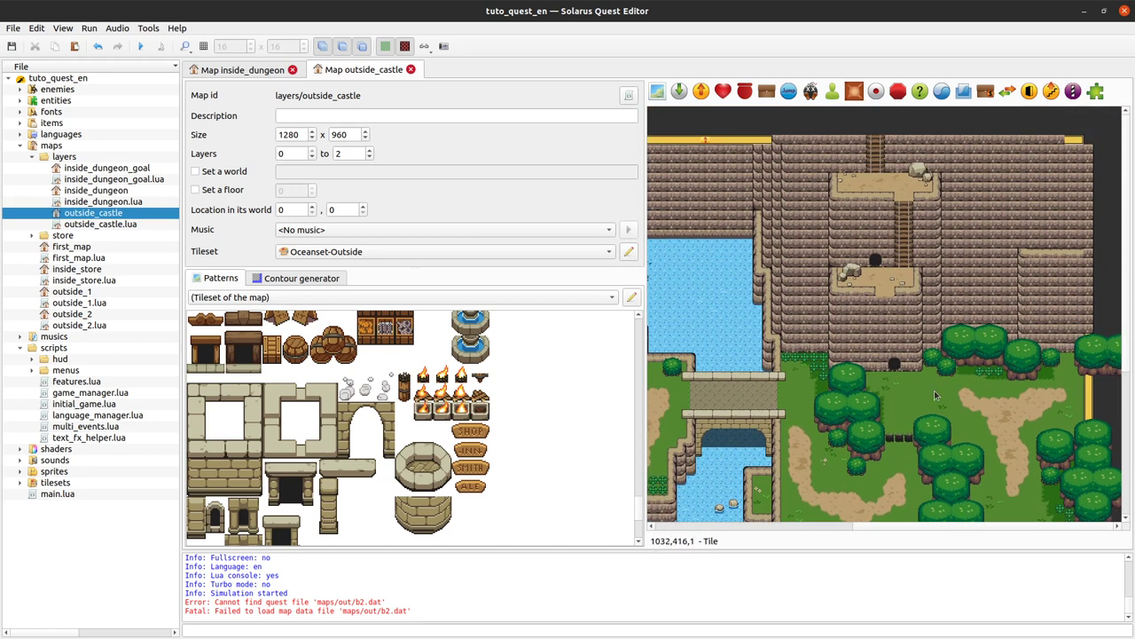
pyautogui.scroll(-3, 940, 304)
pyautogui.scroll(-1, 942, 303)
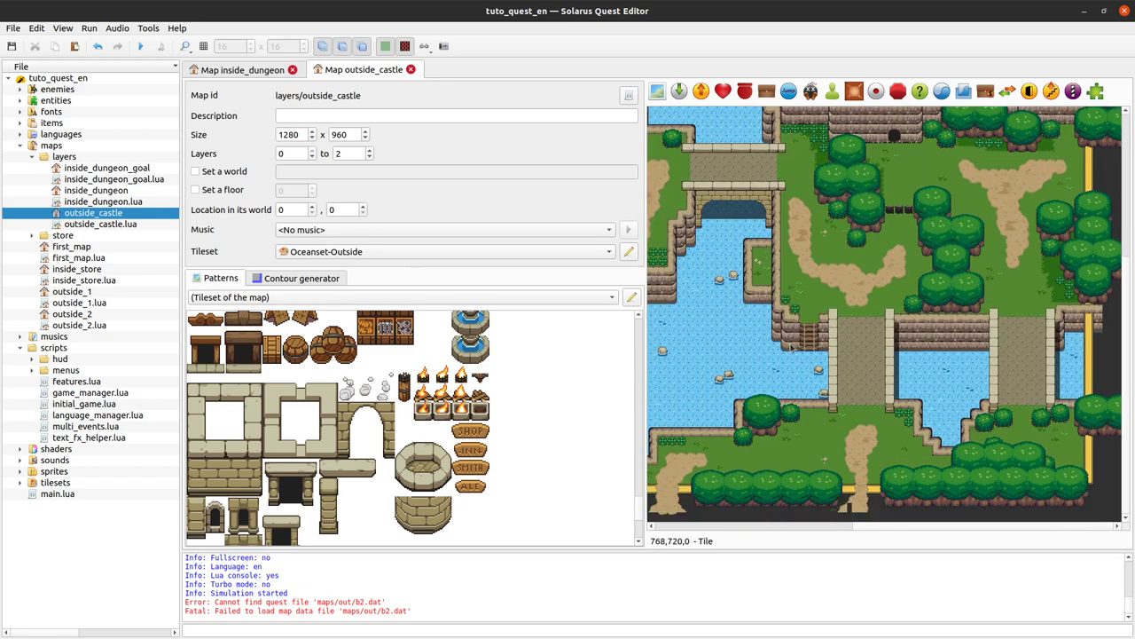
pyautogui.keyDown('ctrl'); pyautogui.scroll(1, 762, 359); pyautogui.keyUp('ctrl')
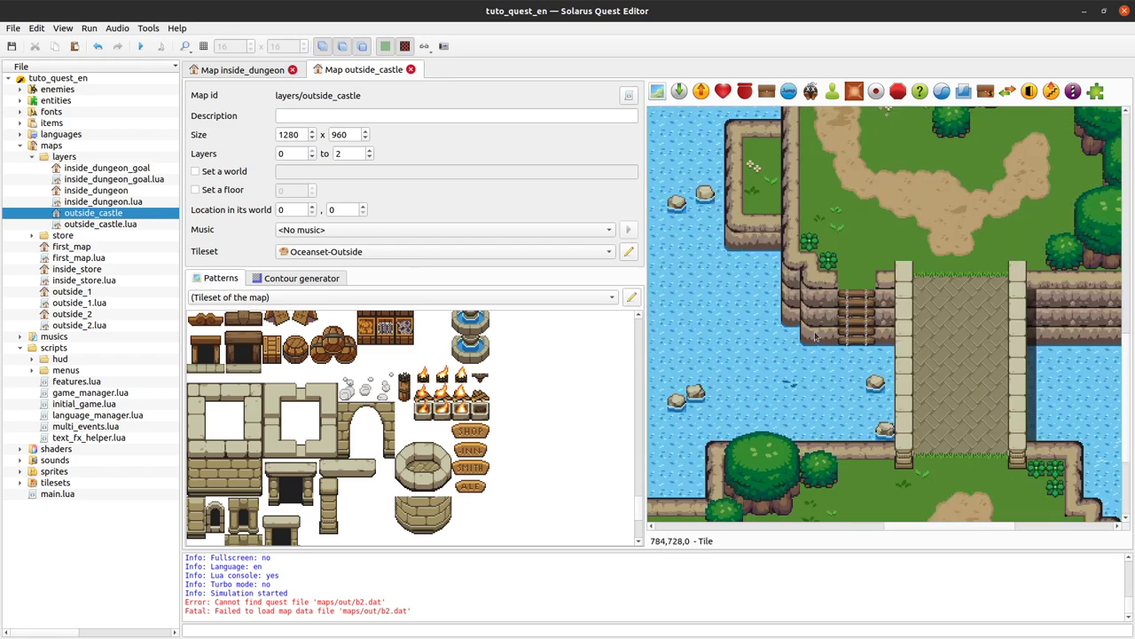
pyautogui.keyDown('ctrl'); pyautogui.scroll(-2, 783, 270); pyautogui.keyUp('ctrl')
pyautogui.keyDown('ctrl'); pyautogui.scroll(1, 798, 275); pyautogui.keyUp('ctrl')
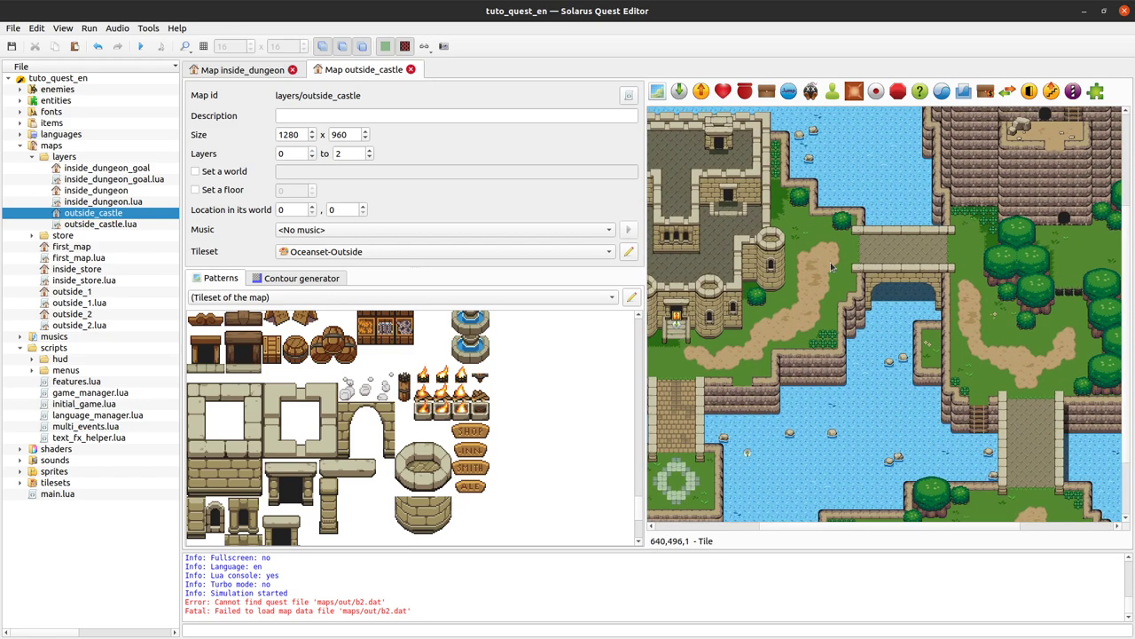
pyautogui.keyDown('ctrl'); pyautogui.scroll(1, 815, 277); pyautogui.keyUp('ctrl')
pyautogui.moveTo(815, 277); pyautogui.dragTo(914, 184, button='middle')
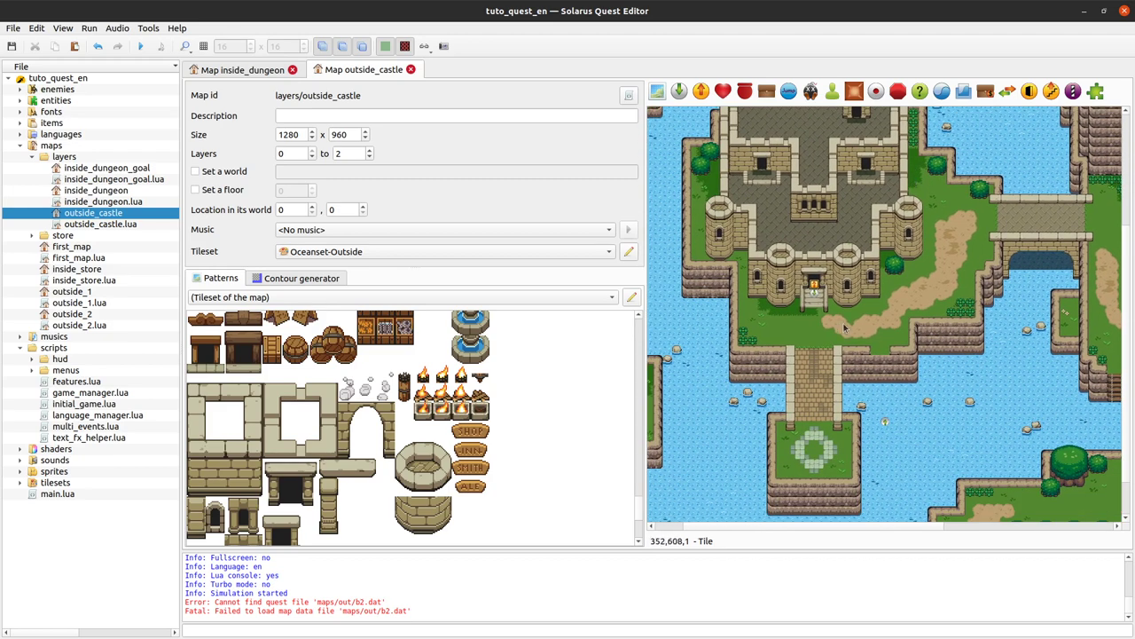
pyautogui.hscroll(4, 842, 328)
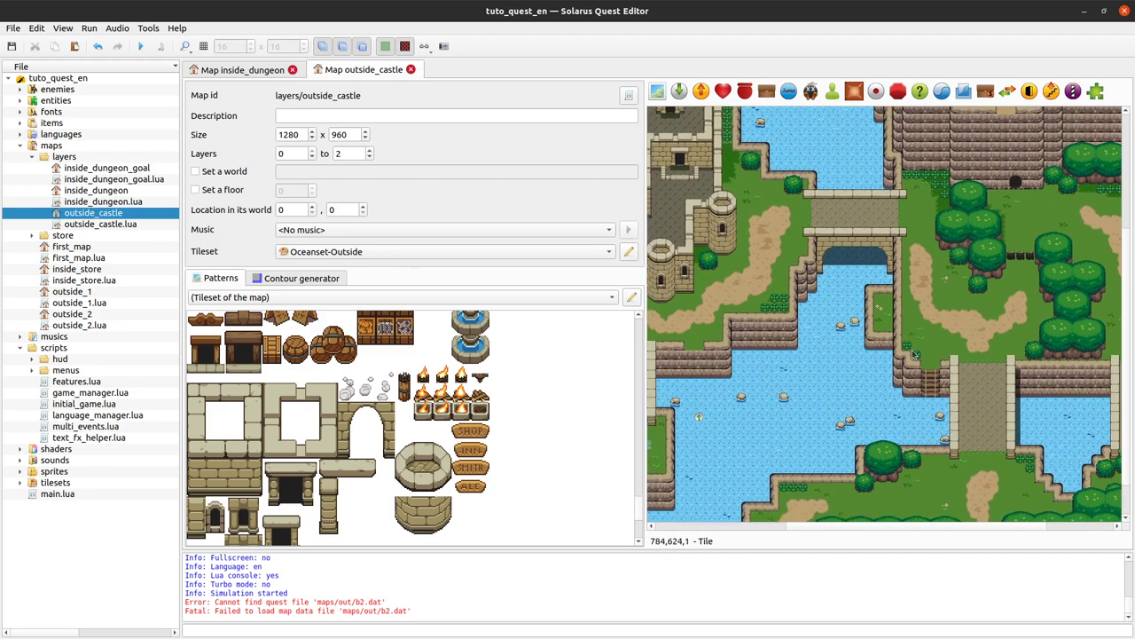
pyautogui.scroll(-1, 914, 330)
pyautogui.hscroll(-3, 923, 325)
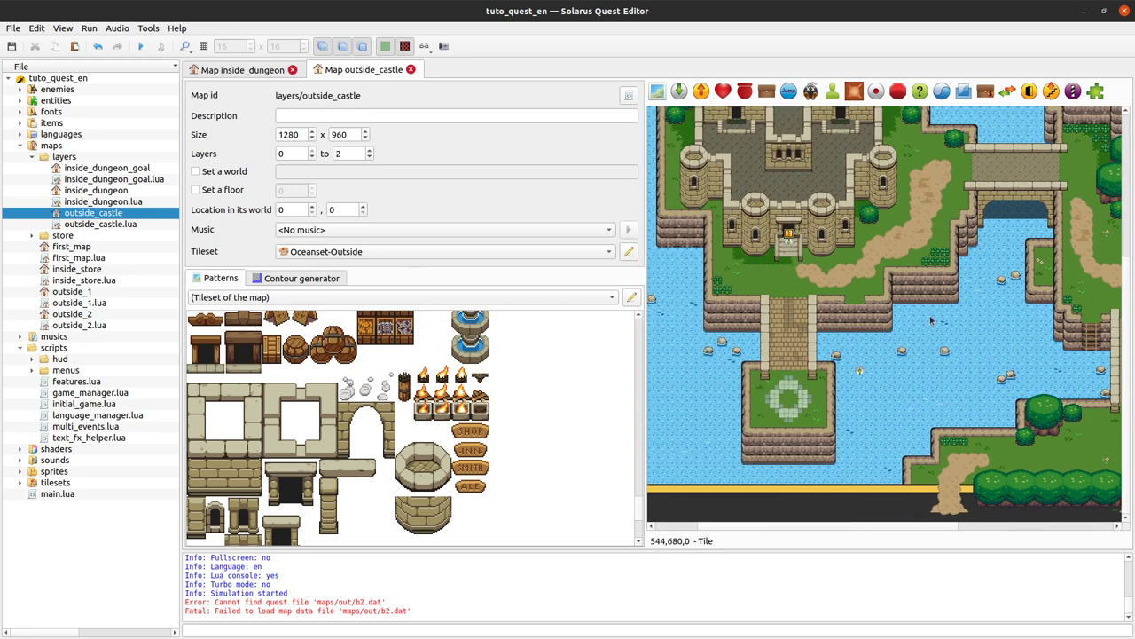
pyautogui.moveTo(862, 370); pyautogui.dragTo(1091, 359)
pyautogui.keyDown('ctrl'); pyautogui.scroll(2, 1091, 359); pyautogui.keyUp('ctrl')
# - Save the map and place a stairs entity on the ladder over the cliff
pyautogui.rightClick(872, 391)
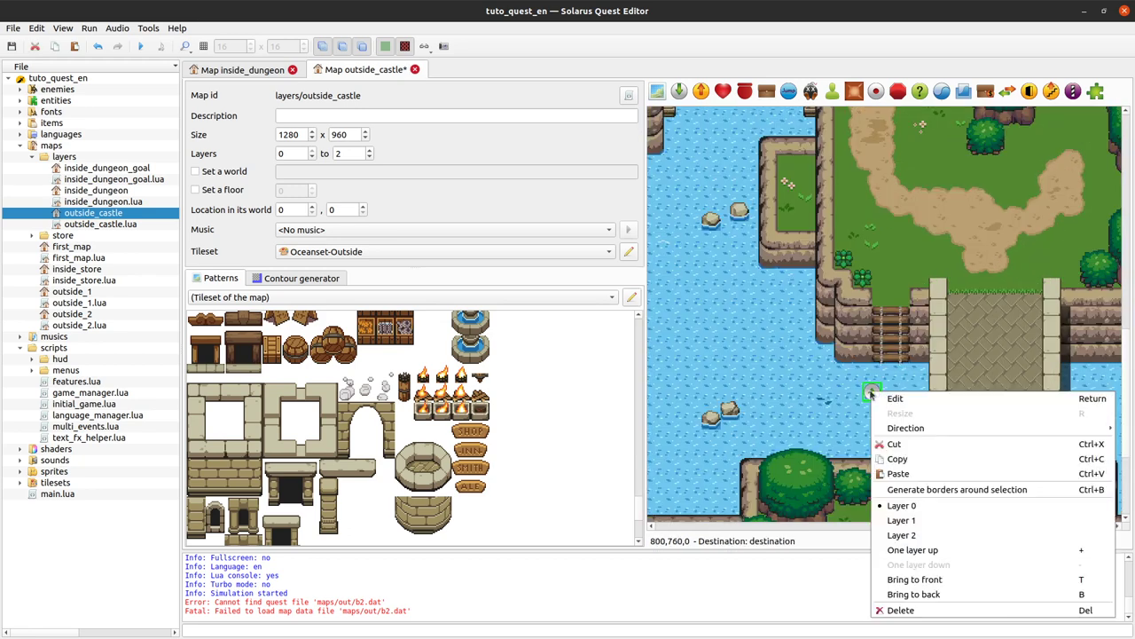
pyautogui.click(867, 383)
pyautogui.hotkey('ctrl', 's')
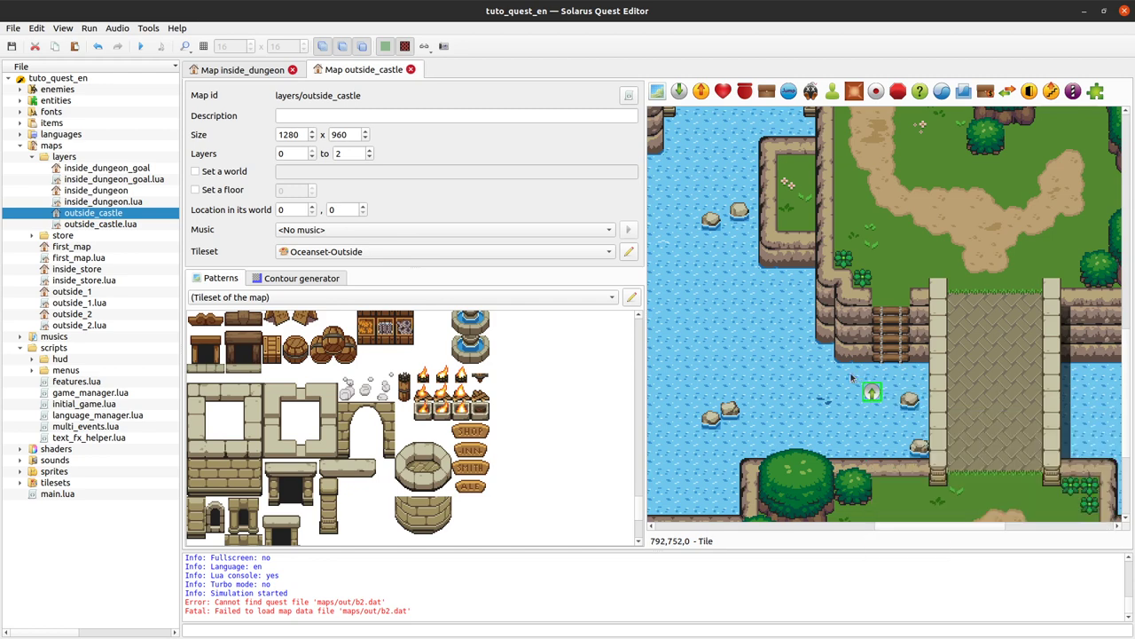
pyautogui.click(1048, 92)
pyautogui.click(893, 343)
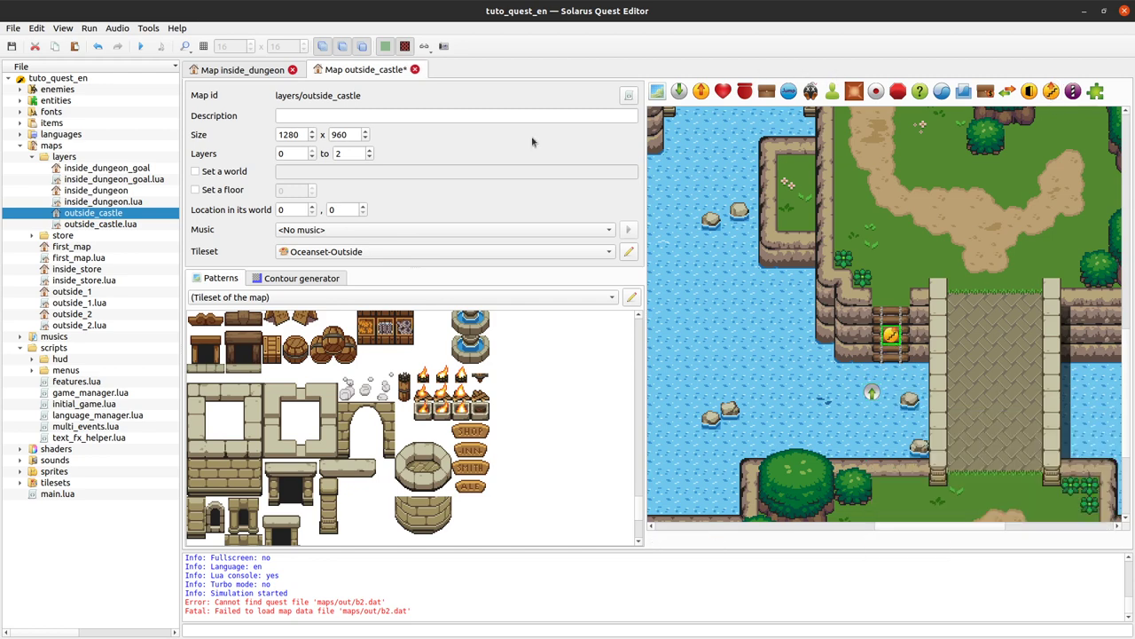
# - Undo a stray change on the inside_dungeon map and return to outside_castle
pyautogui.click(241, 71)
pyautogui.scroll(-5, 672, 266)
pyautogui.click(755, 166)
pyautogui.hotkey('ctrl', 'z')
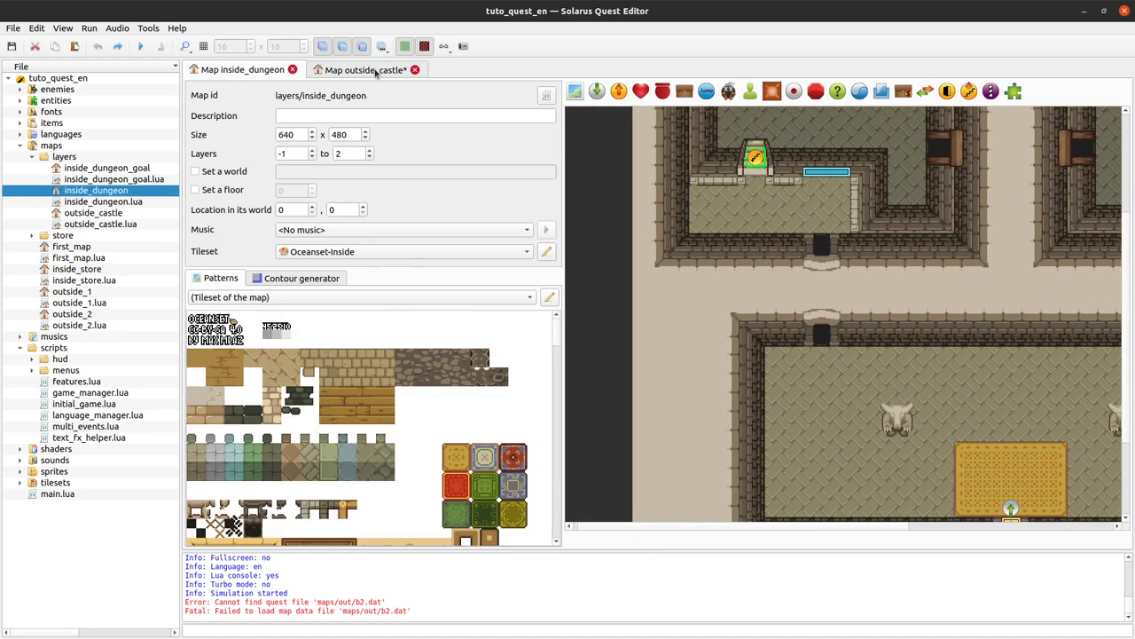
pyautogui.click(380, 70)
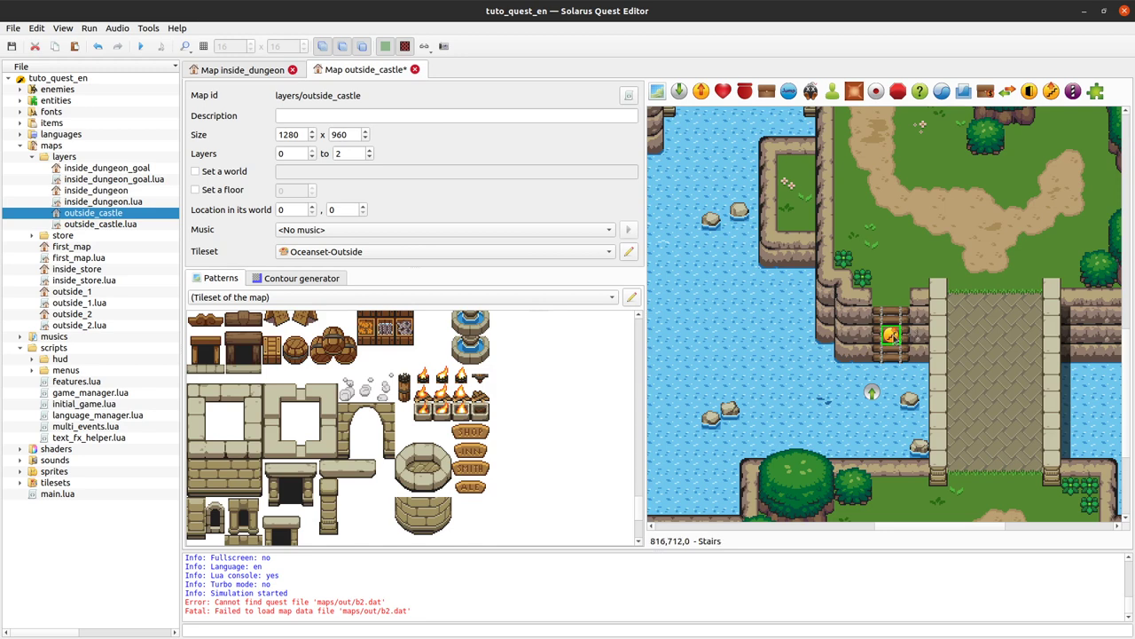
# - Move the stairs up one step, make them Platform stairs (same map) on Layer 0, and save
pyautogui.moveTo(893, 335); pyautogui.dragTo(893, 327)
pyautogui.rightClick(890, 328)
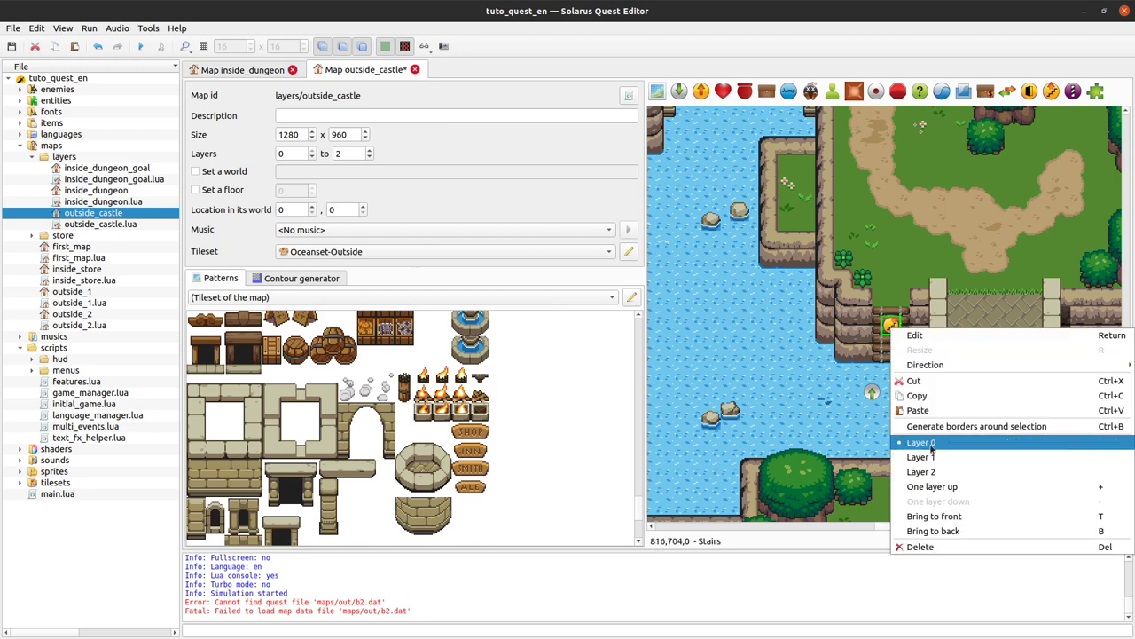
pyautogui.click(893, 326)
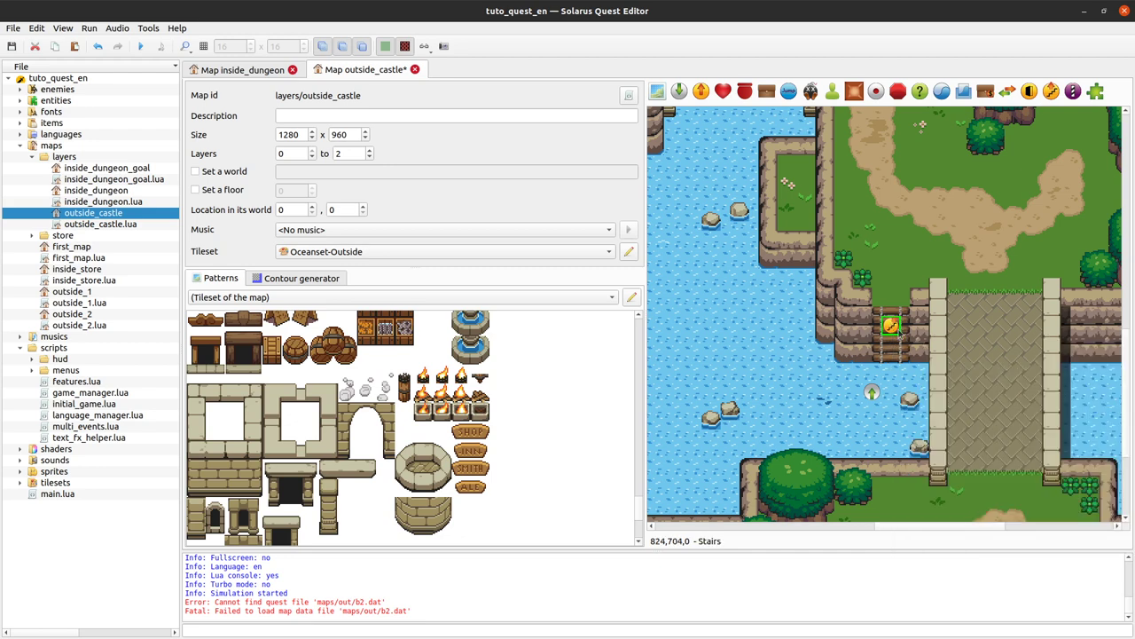
pyautogui.doubleClick(892, 327)
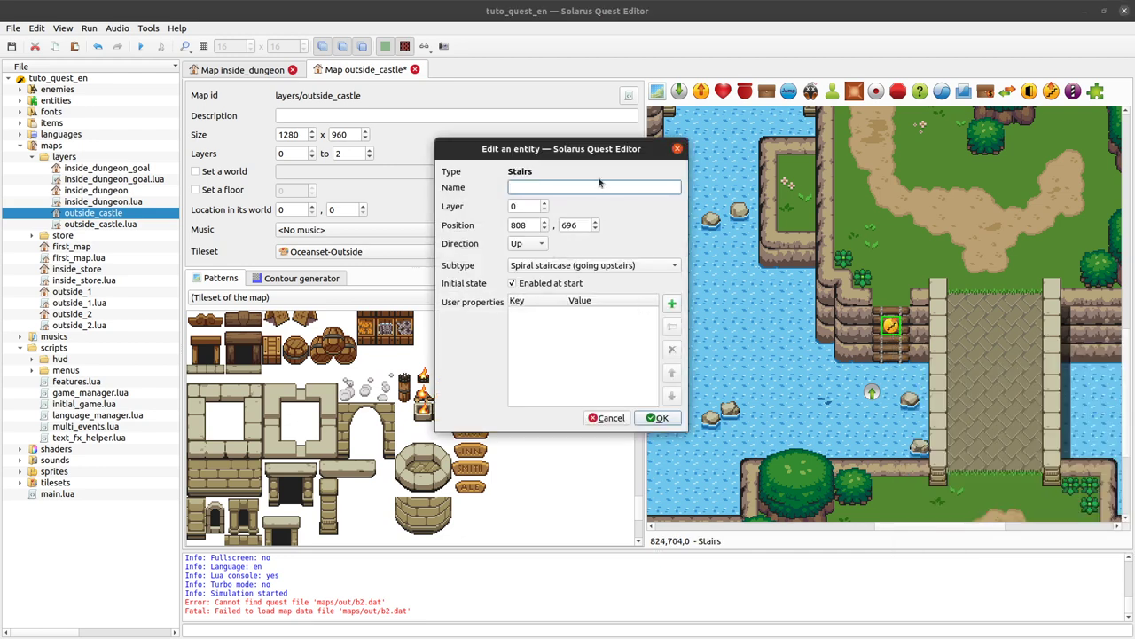
pyautogui.click(534, 266)
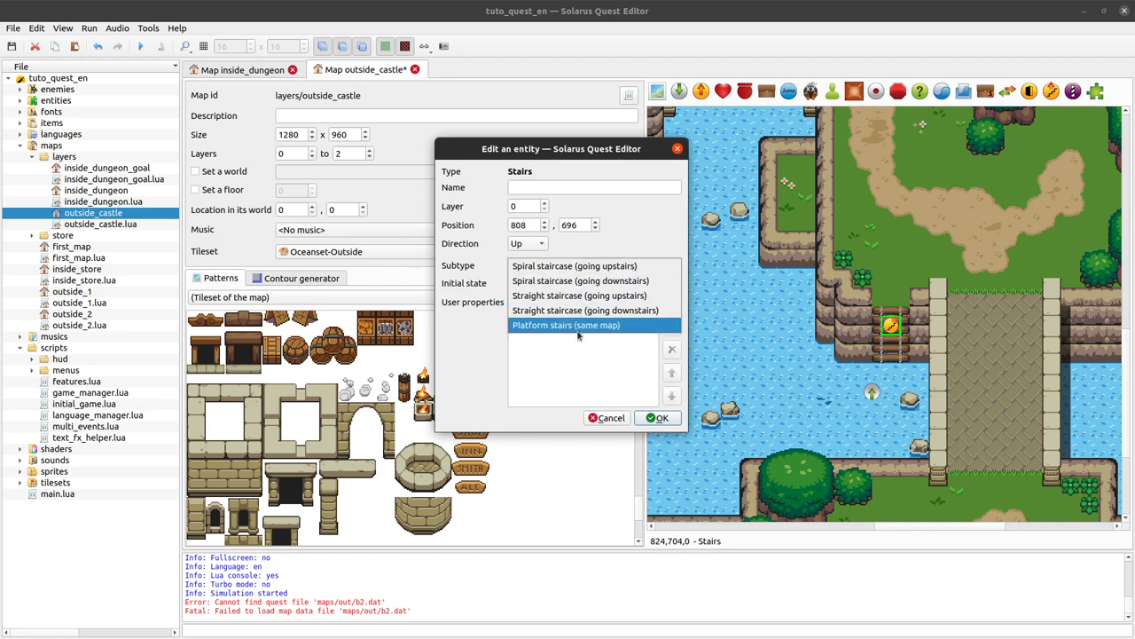
pyautogui.click(629, 326)
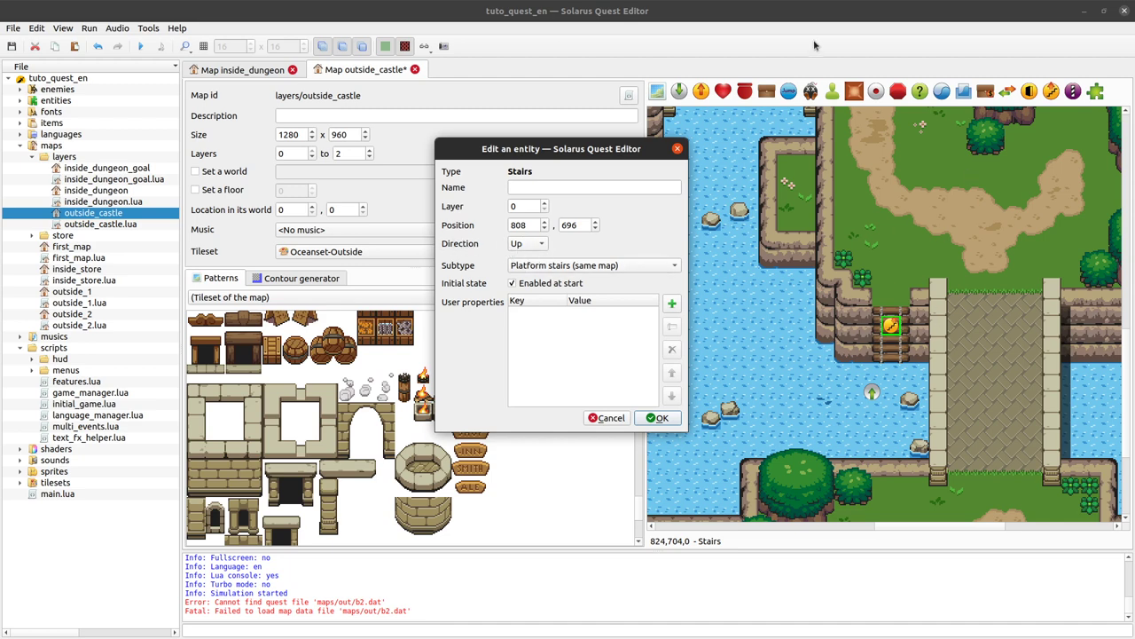
pyautogui.click(663, 420)
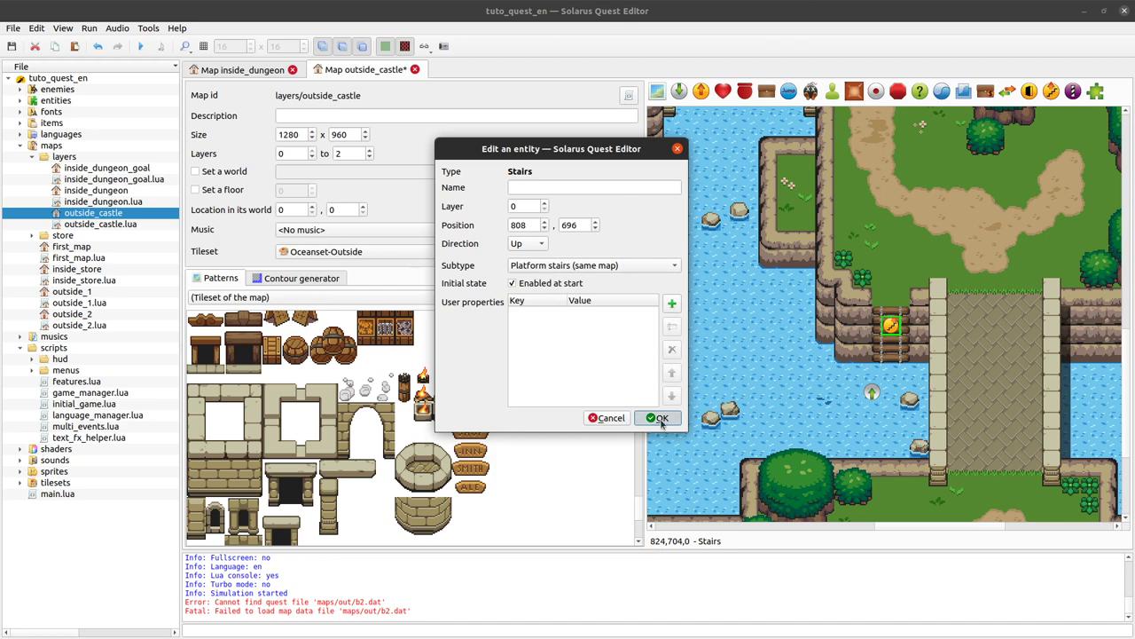
pyautogui.hotkey('ctrl', 's')
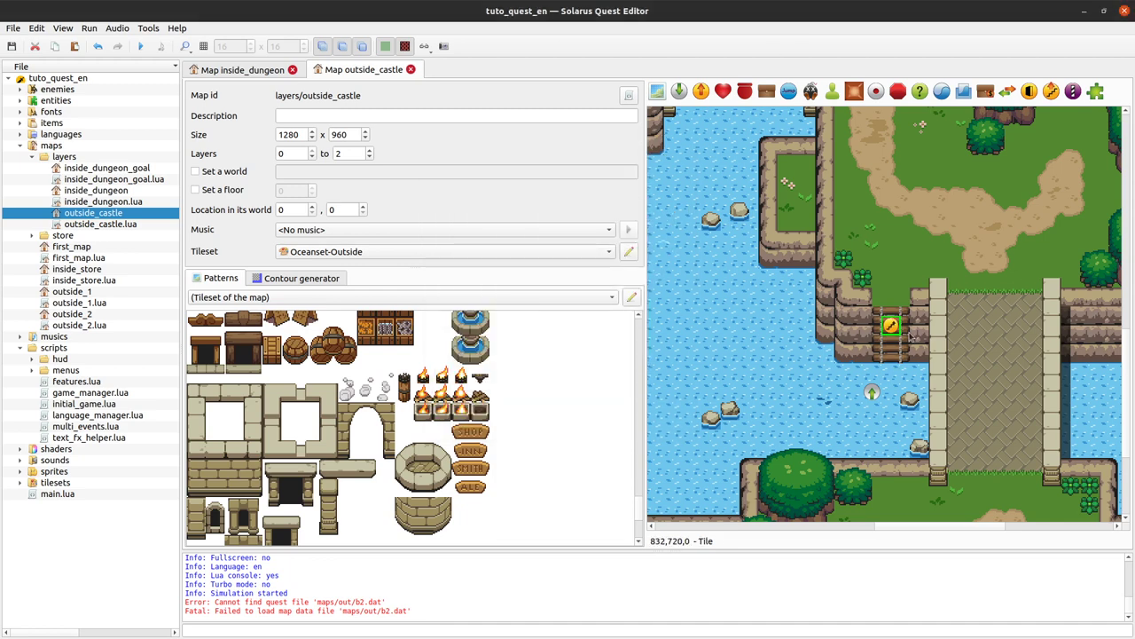
pyautogui.click(140, 47)
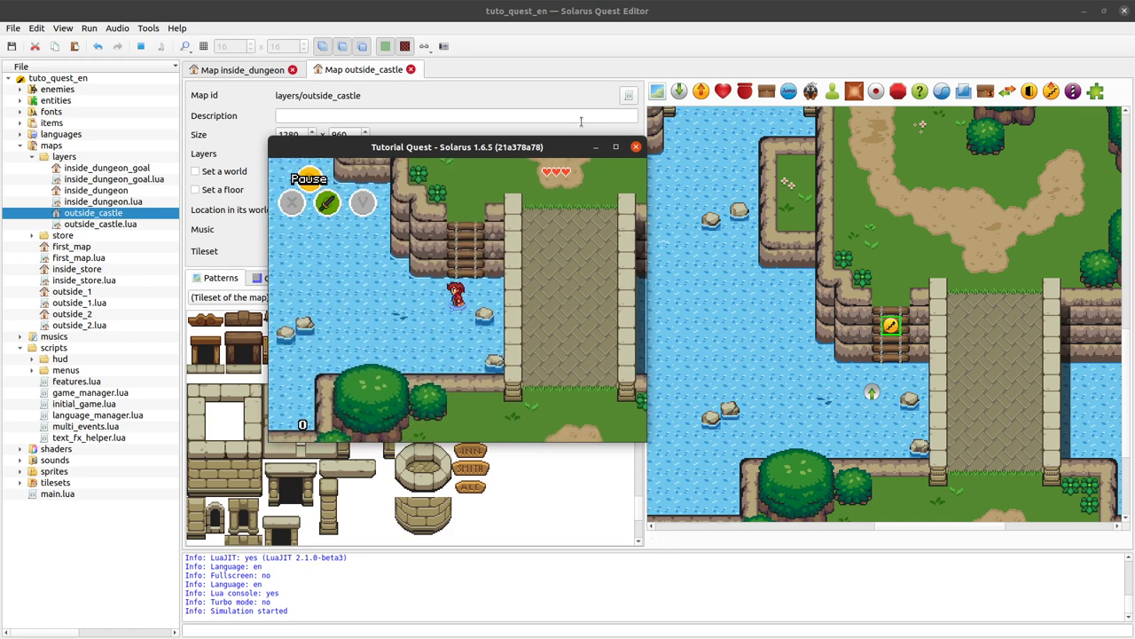
pyautogui.click(636, 148)
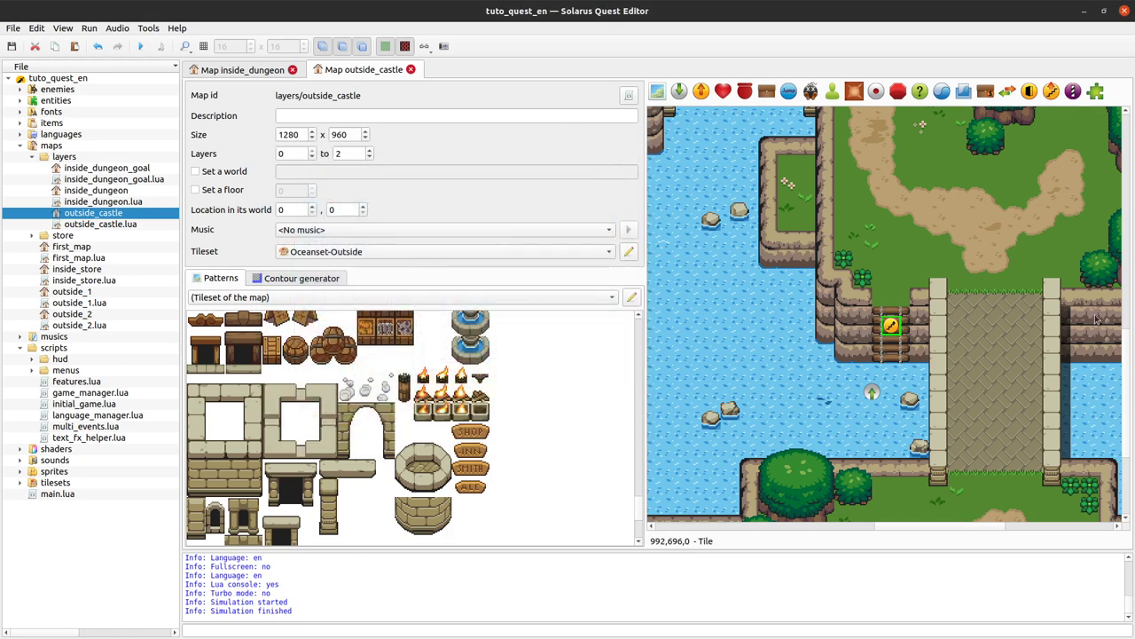
pyautogui.click(898, 91)
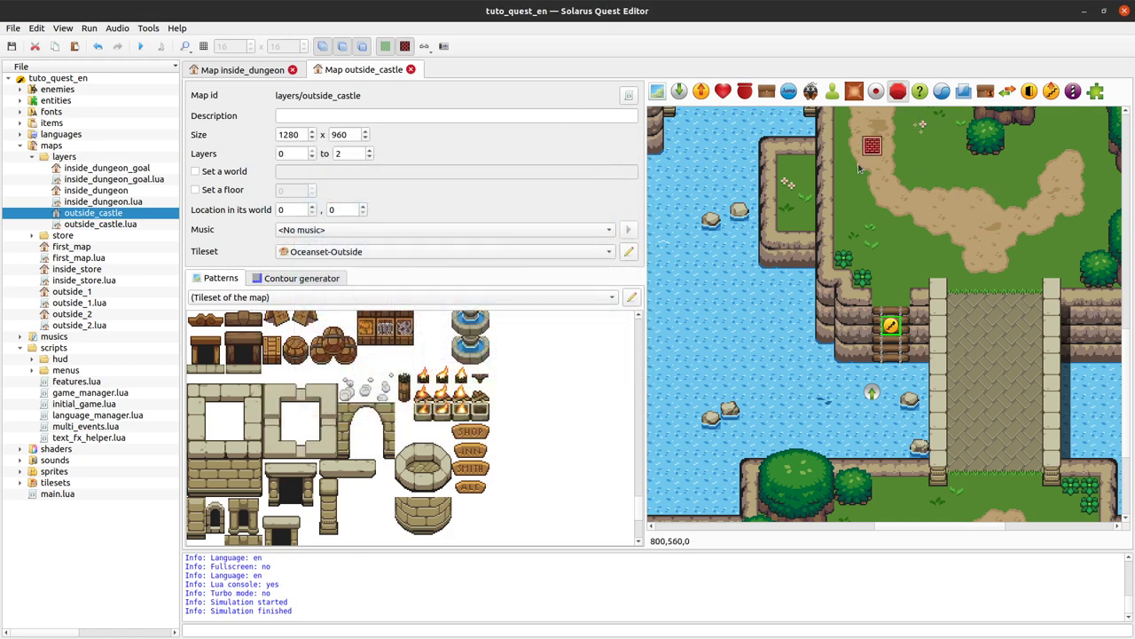
pyautogui.press('Escape')
pyautogui.click(140, 46)
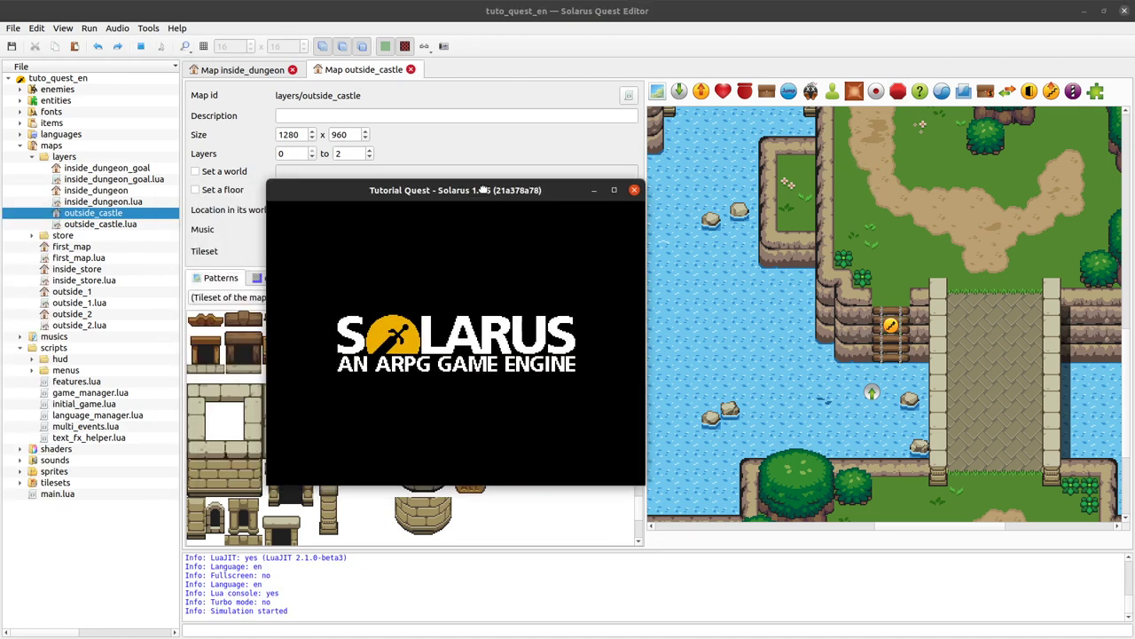
pyautogui.press('Right')
pyautogui.press('Up')
pyautogui.press('Down')
pyautogui.press('Right')
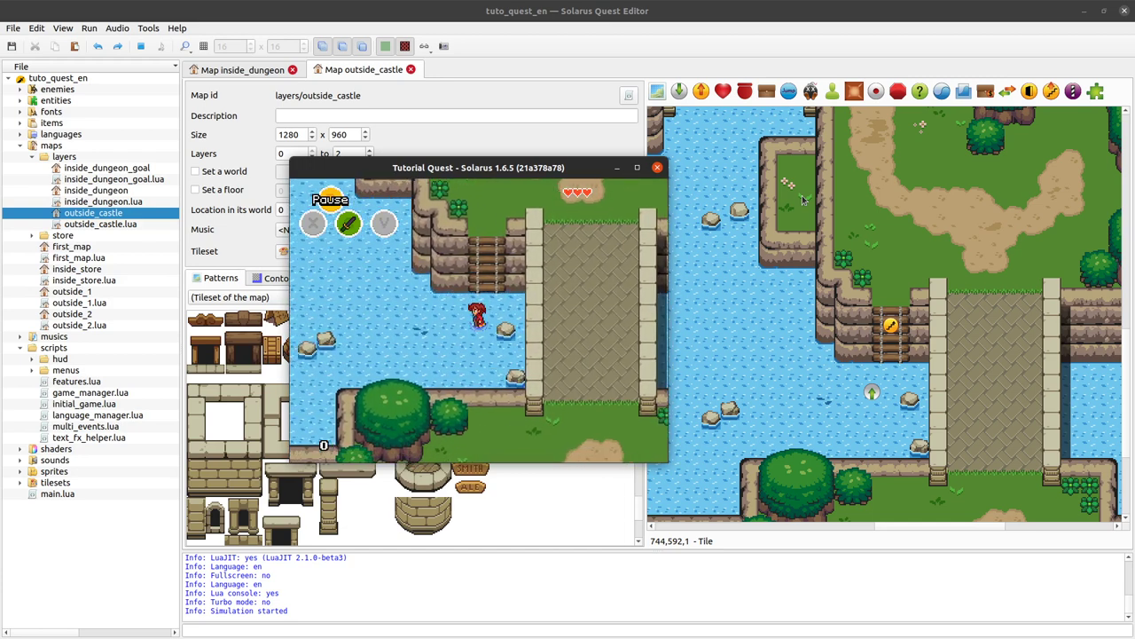
pyautogui.press('Up')
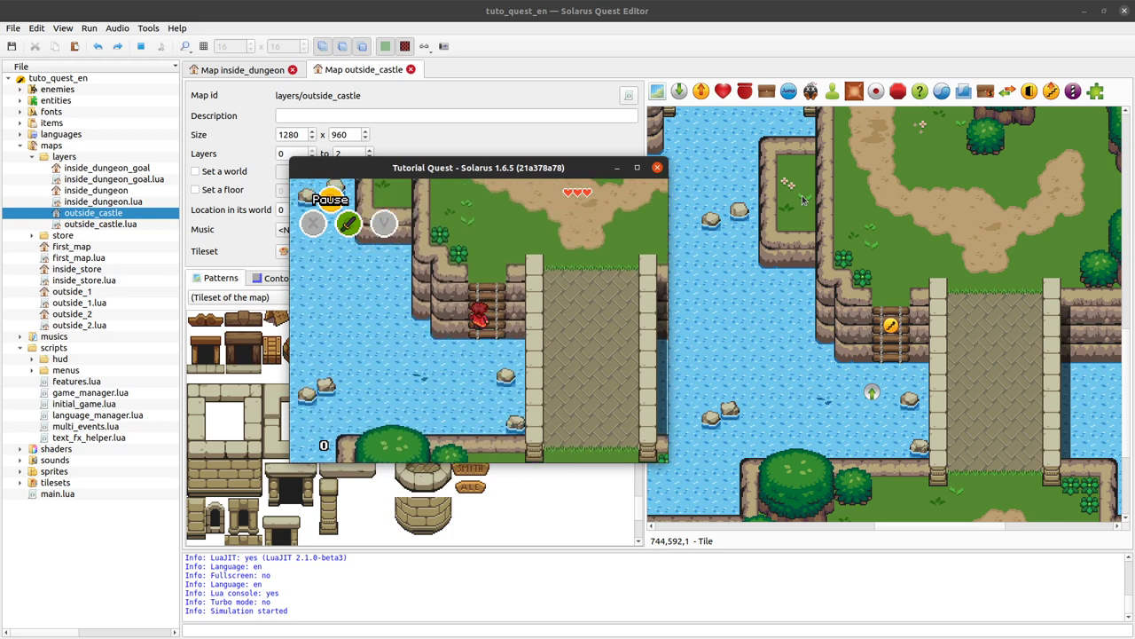
pyautogui.press('Down')
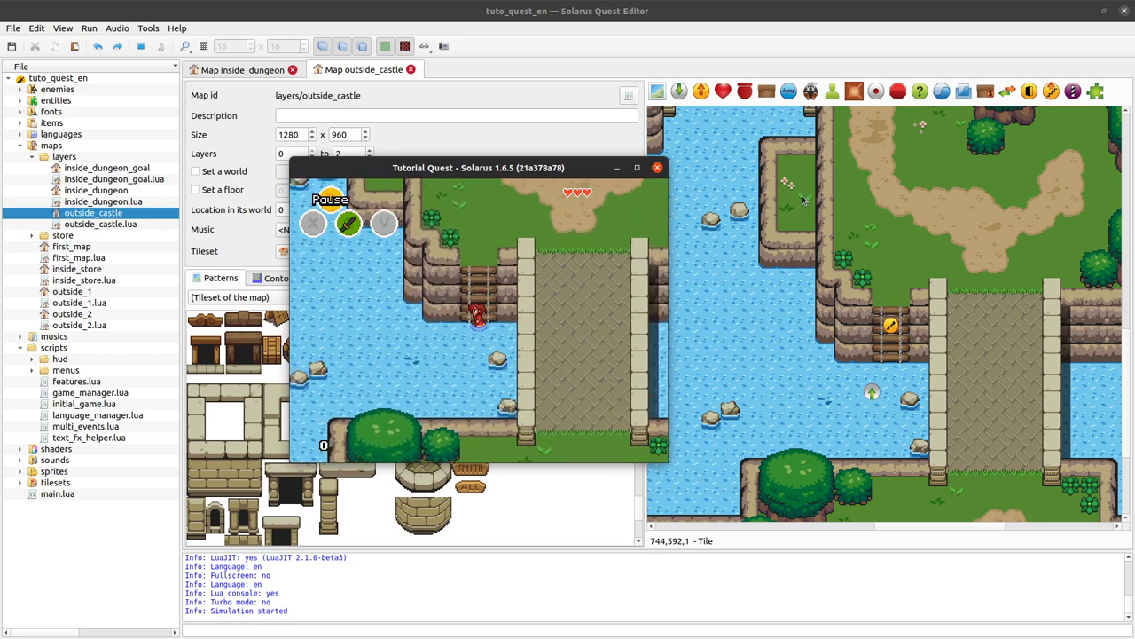
pyautogui.press('Up')
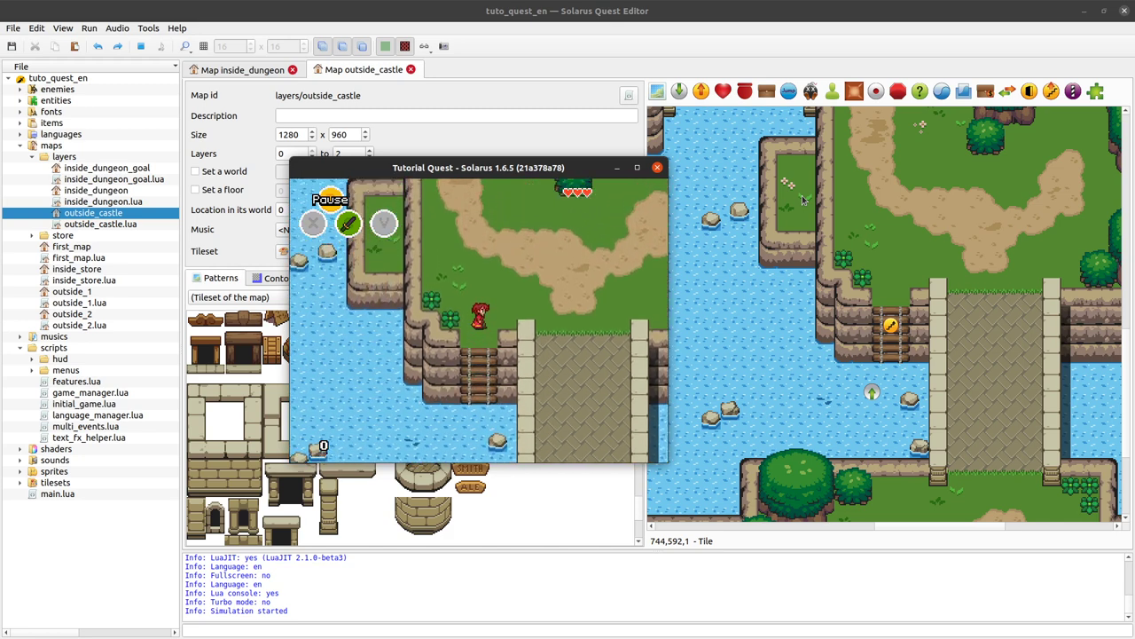
pyautogui.press('Down')
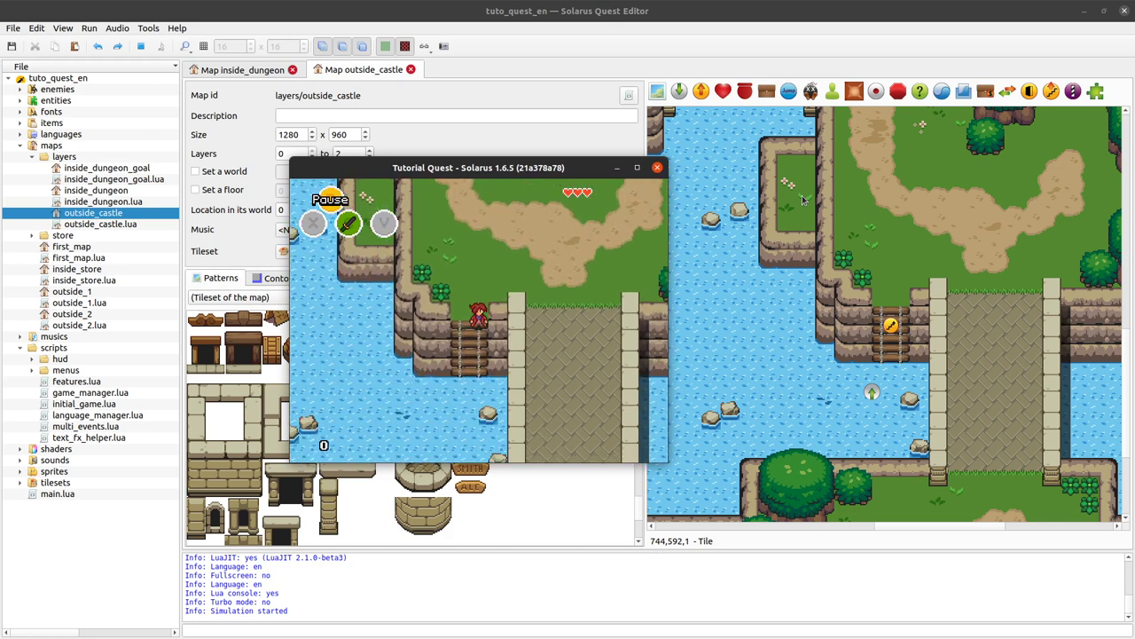
pyautogui.click(657, 166)
# - Place a tall narrow wall beside the ladder on the cliff
pyautogui.click(897, 93)
pyautogui.click(883, 346)
pyautogui.moveTo(888, 351); pyautogui.dragTo(880, 360)
pyautogui.rightClick(875, 354)
pyautogui.press('Escape')
# - Copy the wall to the ladder's other side and above it, shrink the top one onto Layer 1, and save
pyautogui.hotkey('ctrl', 'c')
pyautogui.hotkey('ctrl', 'v')
pyautogui.click(905, 349)
pyautogui.hotkey('ctrl', 'v')
pyautogui.click(875, 330)
pyautogui.moveTo(875, 324); pyautogui.dragTo(881, 318)
pyautogui.rightClick(875, 313)
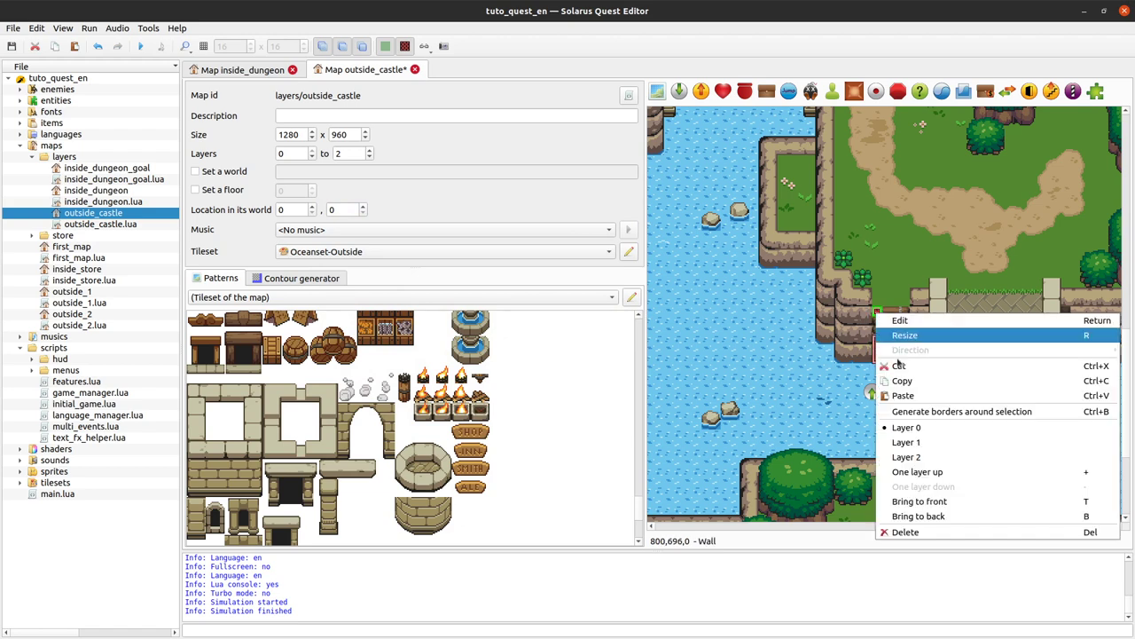
pyautogui.click(944, 448)
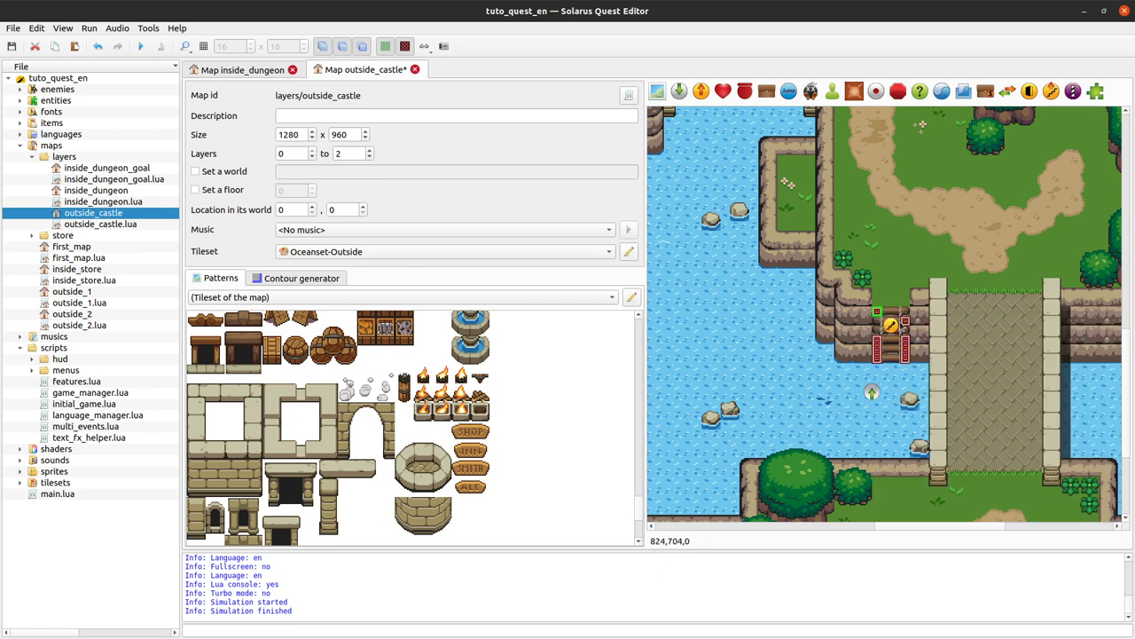
pyautogui.hotkey('ctrl', 's')
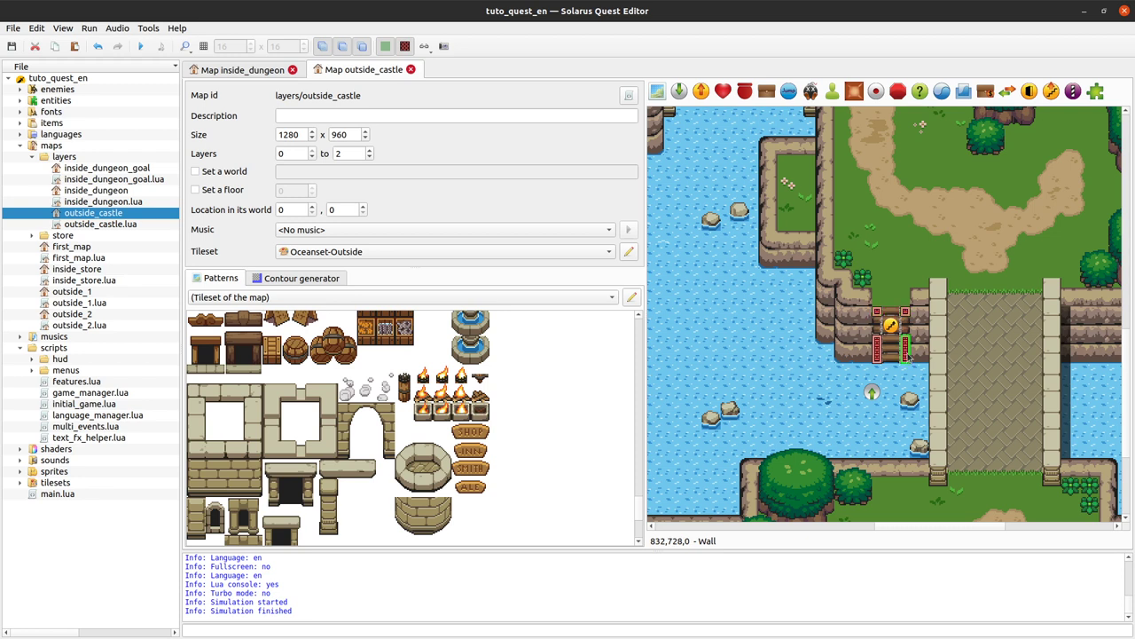
# - Check the ladder, stairs and grass tiles by toggling layer visibility, then run the quest
pyautogui.click(878, 352)
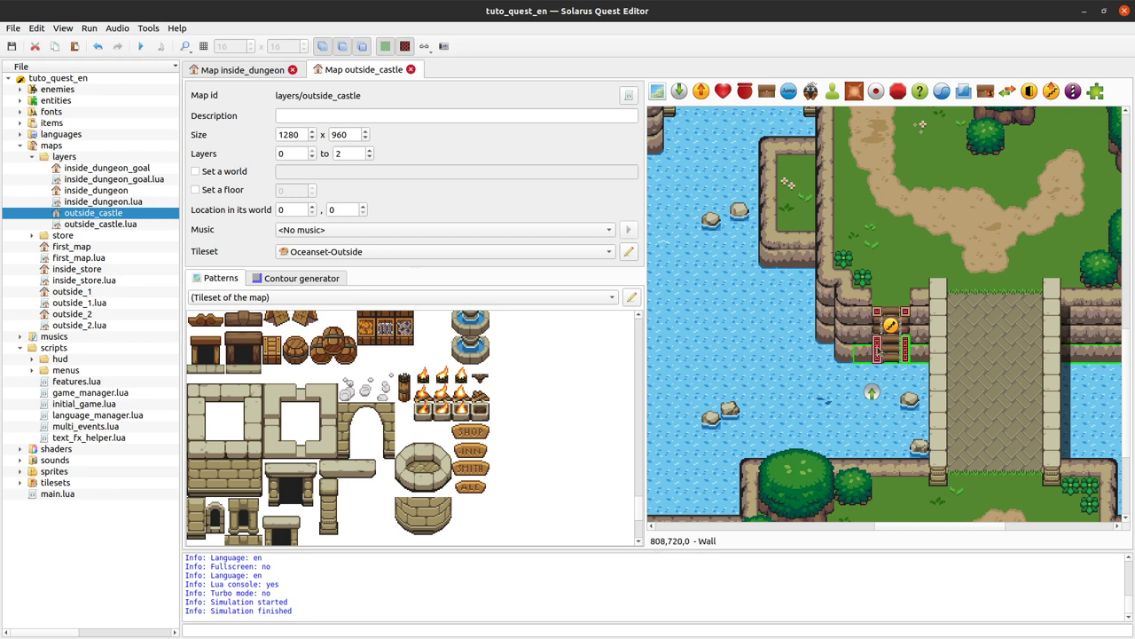
pyautogui.click(887, 355)
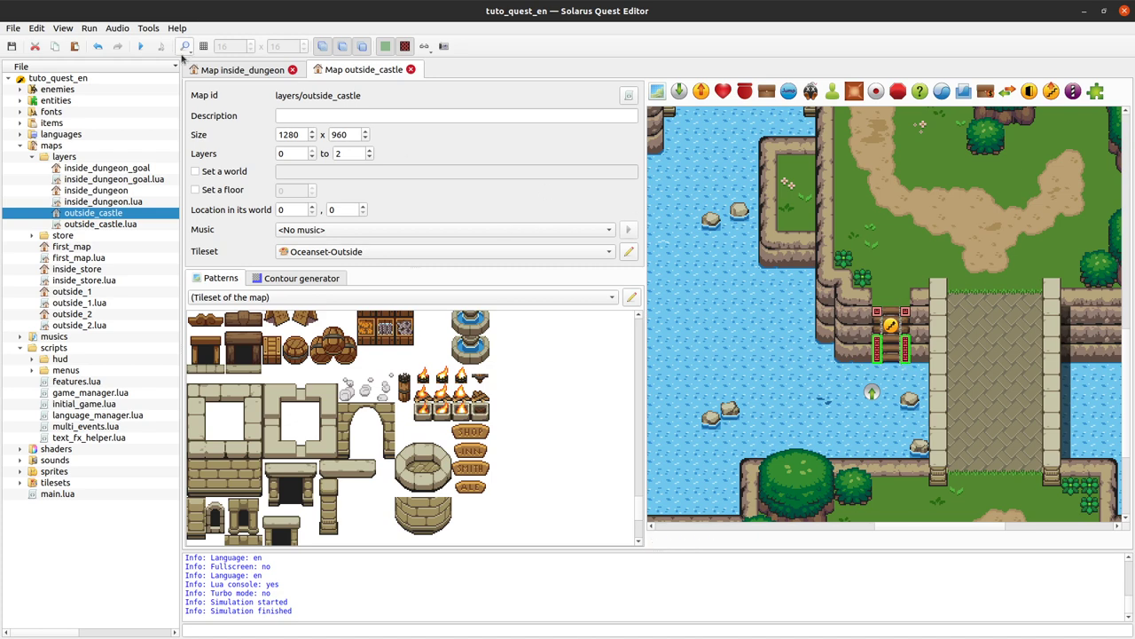
pyautogui.click(363, 47)
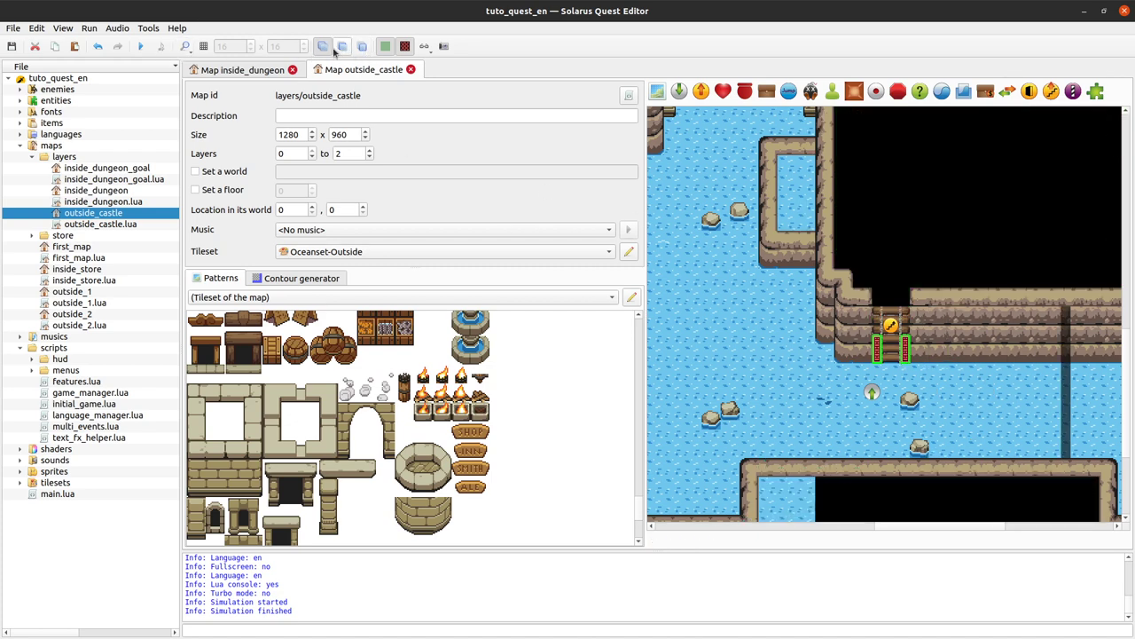
pyautogui.click(323, 48)
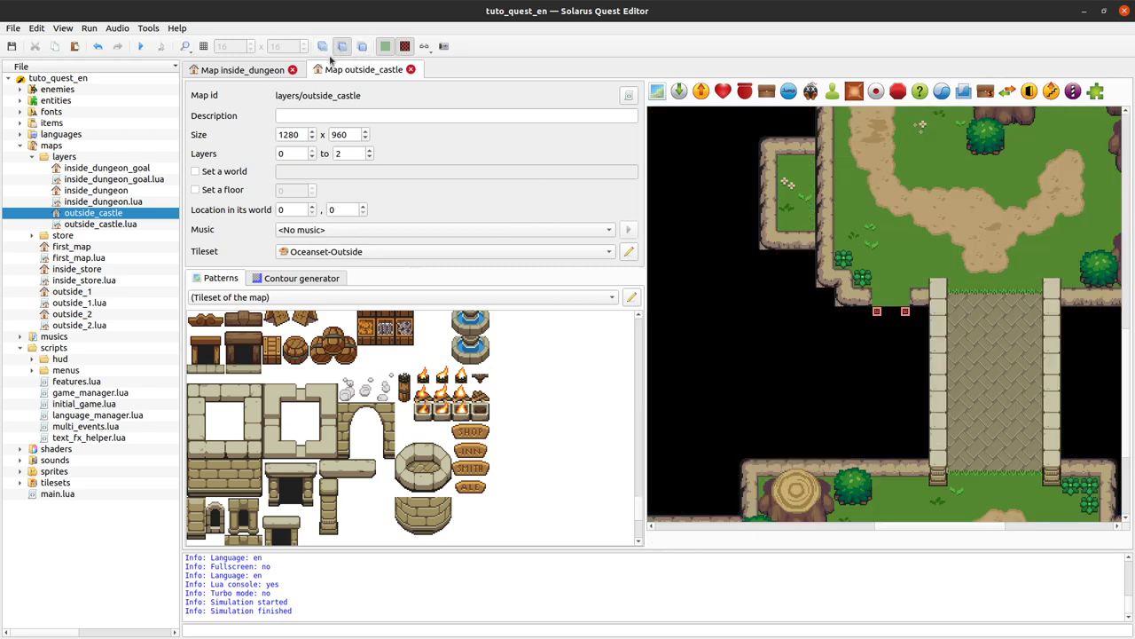
pyautogui.click(323, 48)
pyautogui.click(891, 325)
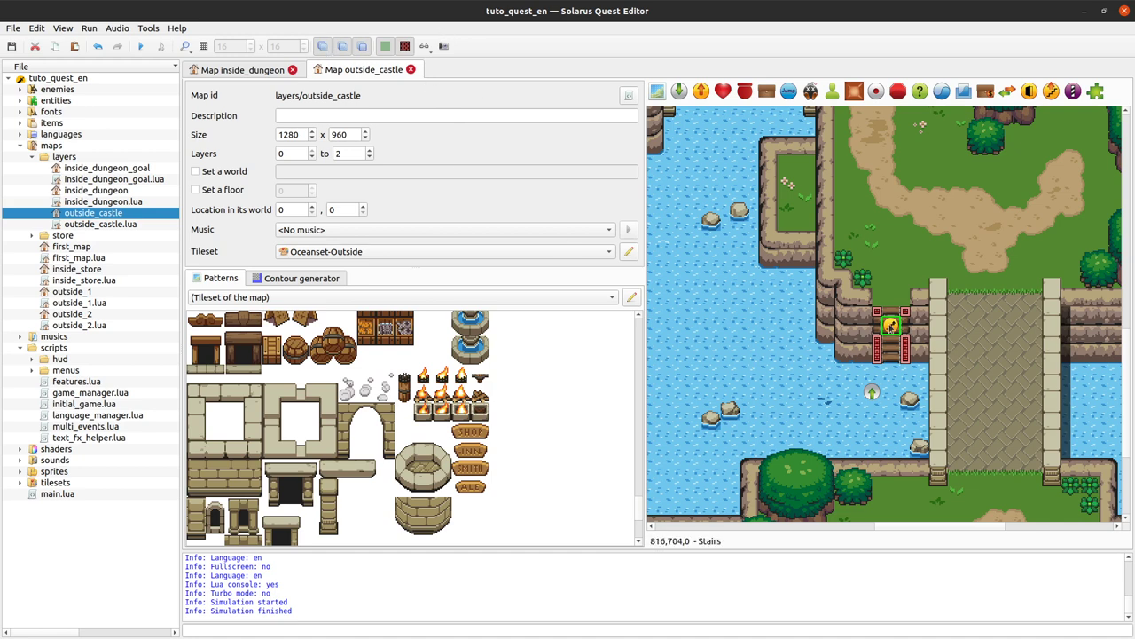
pyautogui.click(324, 47)
pyautogui.click(325, 48)
pyautogui.click(898, 274)
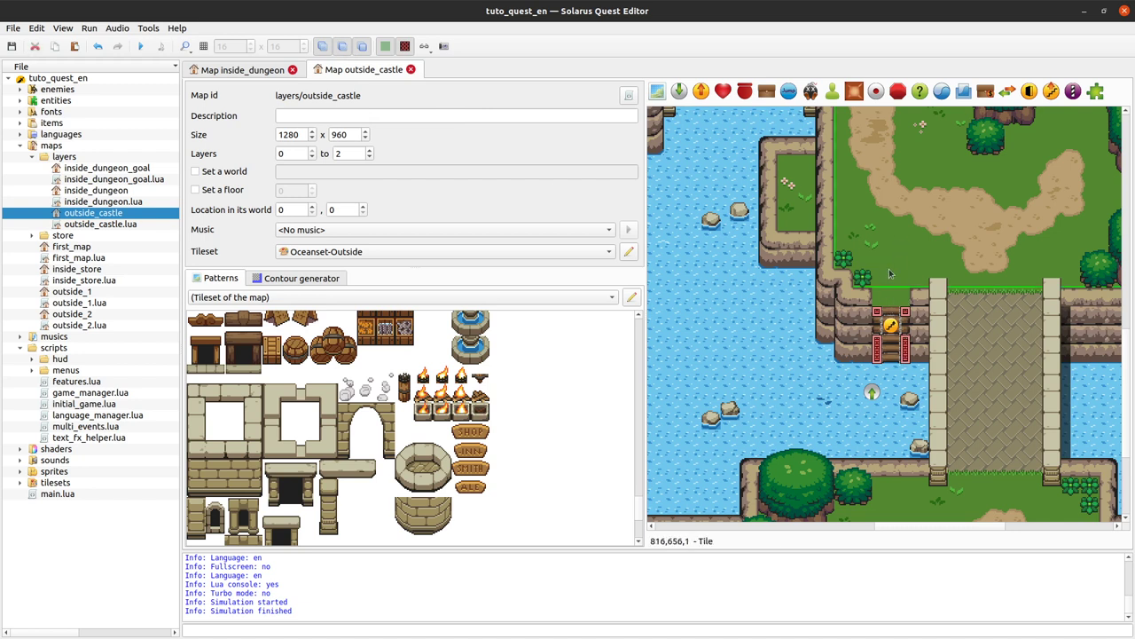
pyautogui.click(140, 46)
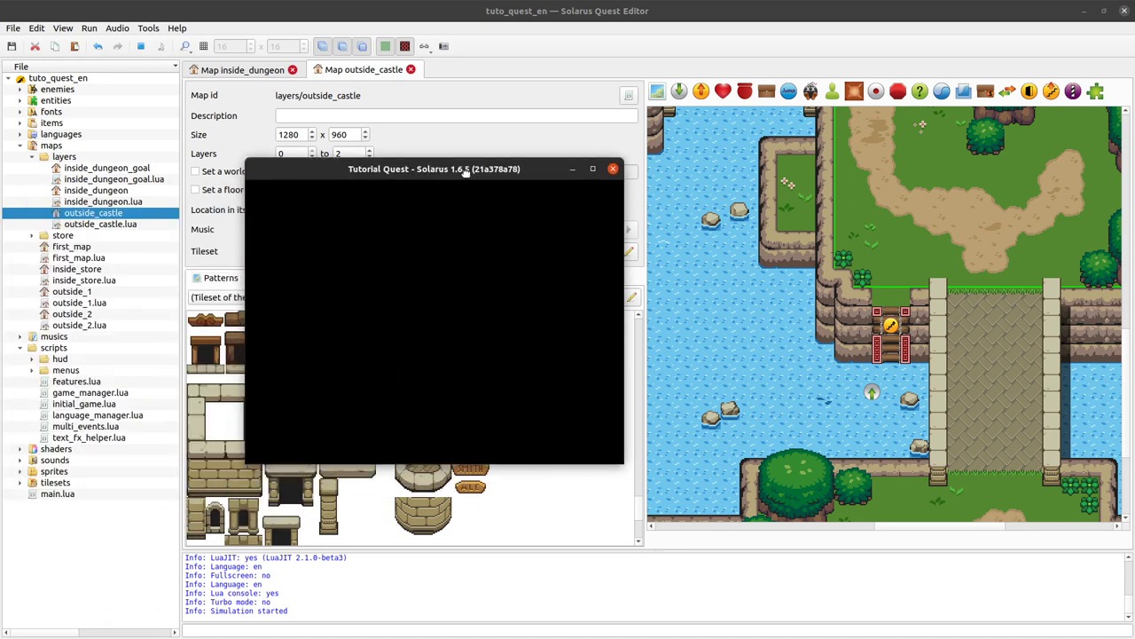
# - Walk the hero onto the stairs and up the ladder, then close the test game
pyautogui.press('Up')
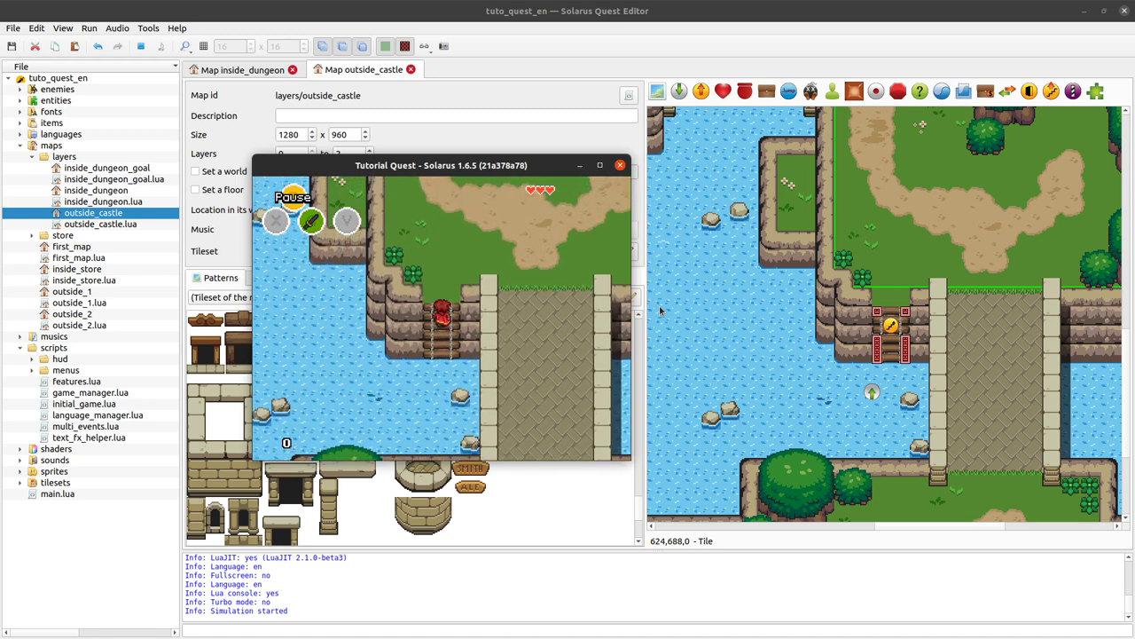
pyautogui.press('Up')
pyautogui.click(618, 166)
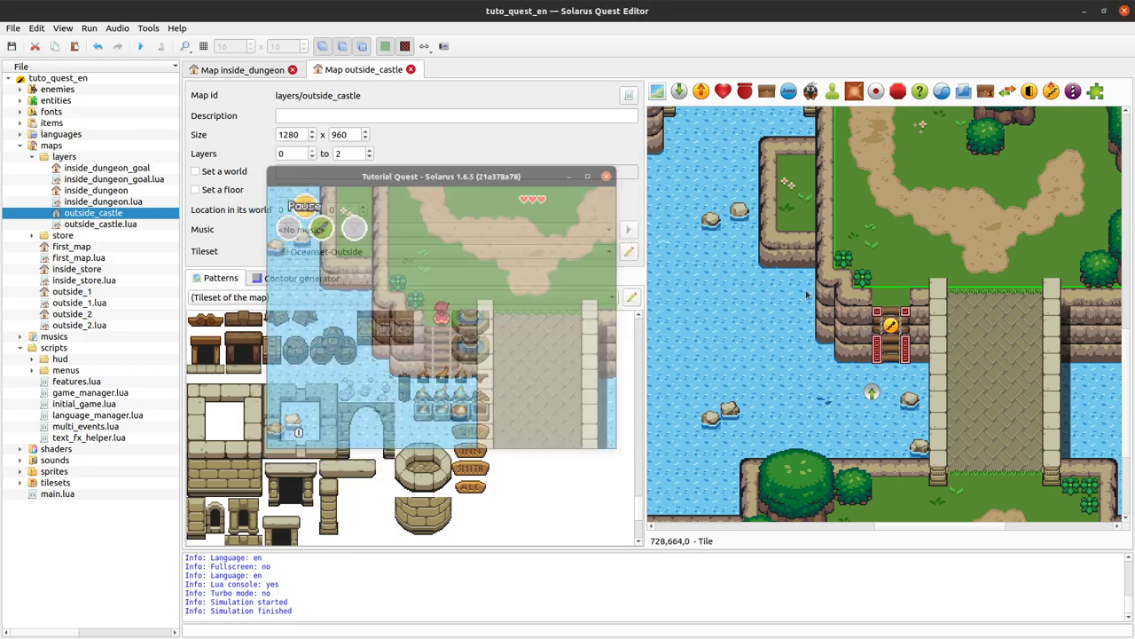
pyautogui.keyDown('ctrl'); pyautogui.scroll(-2, 1062, 342); pyautogui.keyUp('ctrl')
pyautogui.keyDown('ctrl'); pyautogui.scroll(2, 724, 284); pyautogui.keyUp('ctrl')
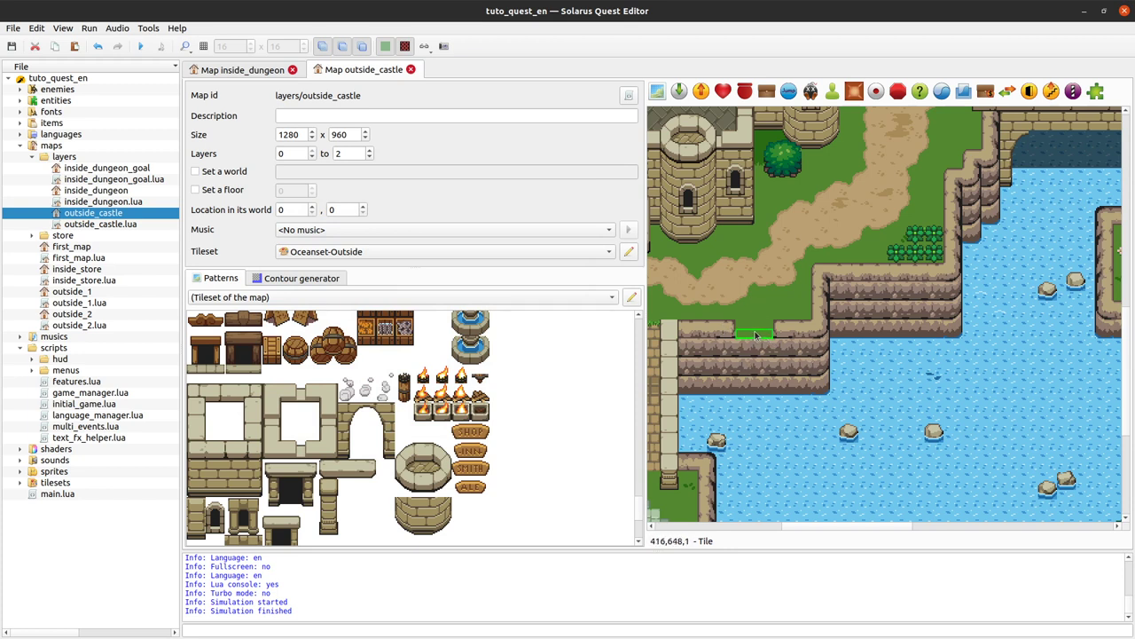
# - Toggle layers 0 and 1 off and on to inspect the cliff ledge tiles
pyautogui.click(344, 50)
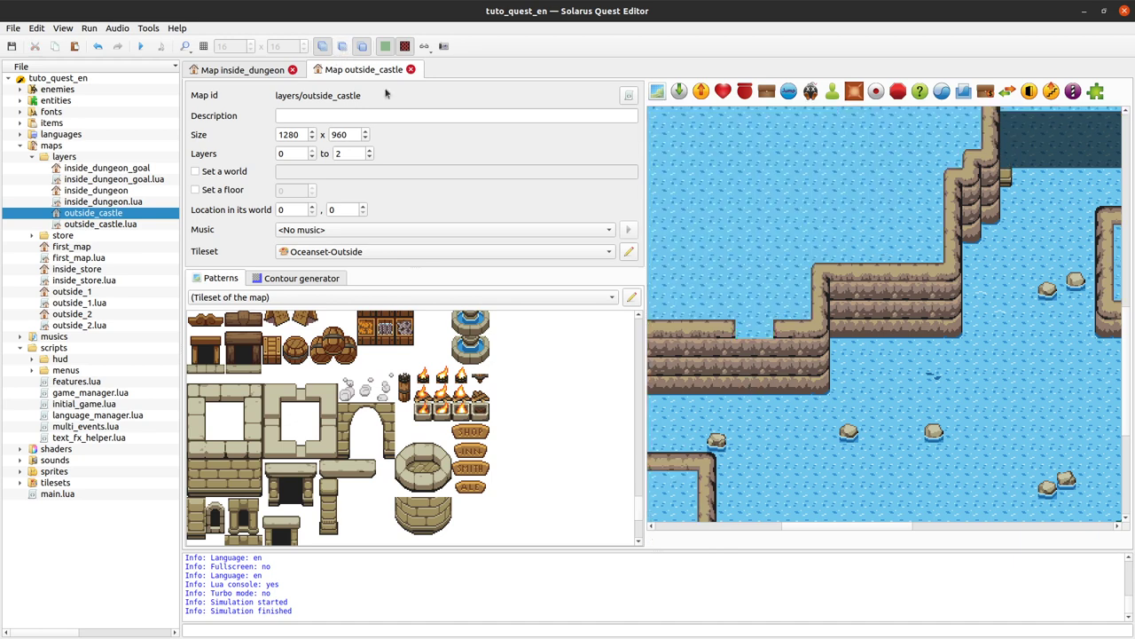
pyautogui.click(342, 46)
pyautogui.click(323, 46)
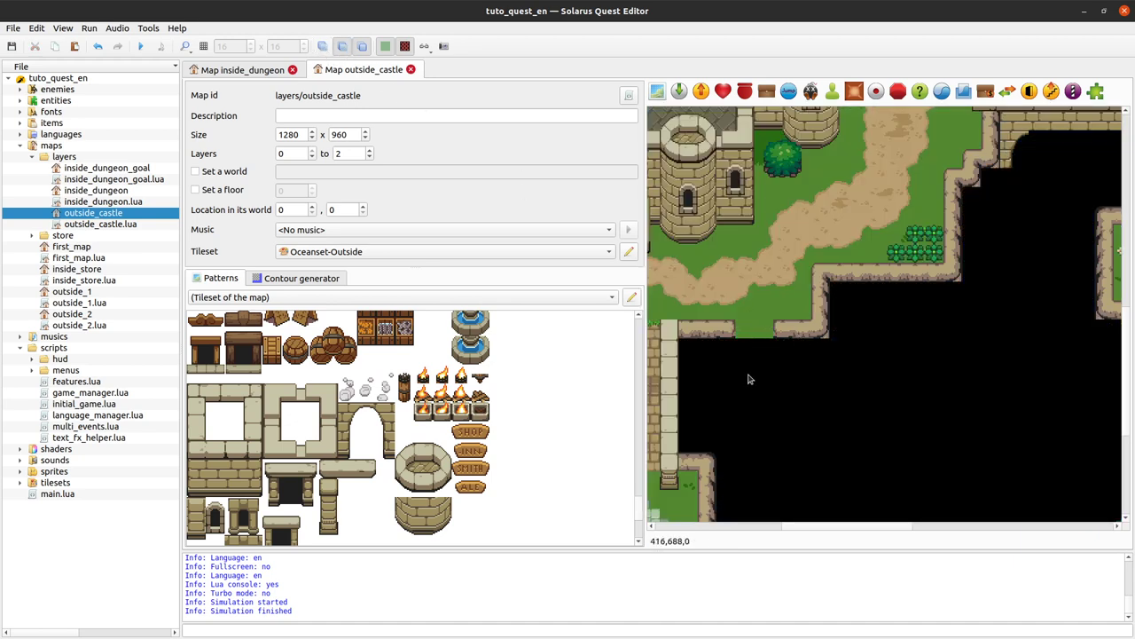
pyautogui.click(323, 46)
pyautogui.click(342, 46)
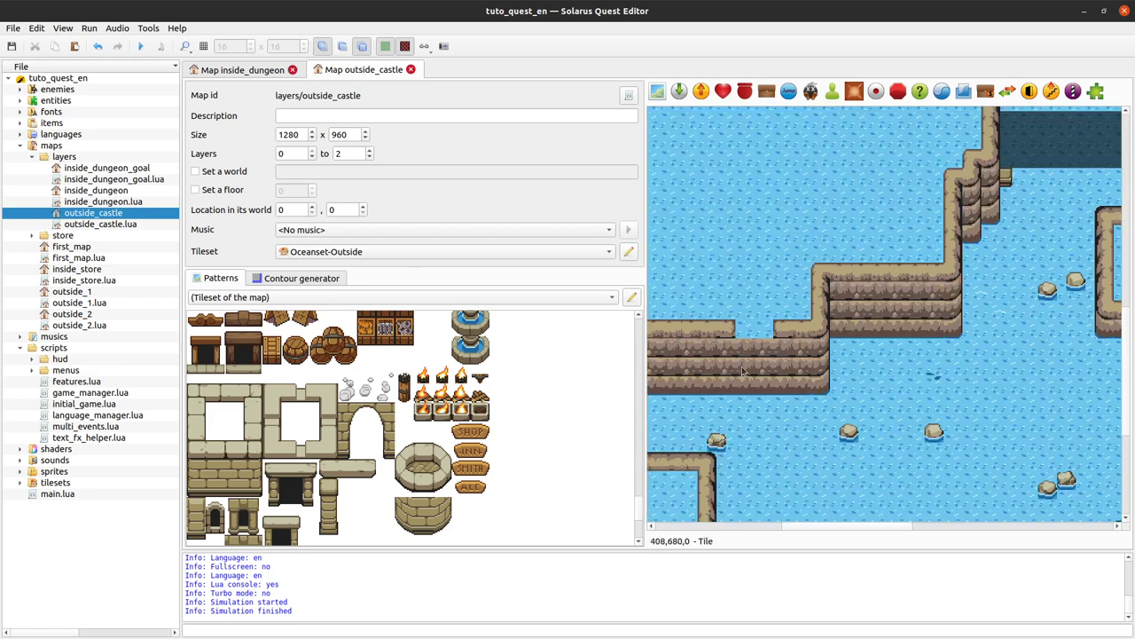
pyautogui.click(342, 46)
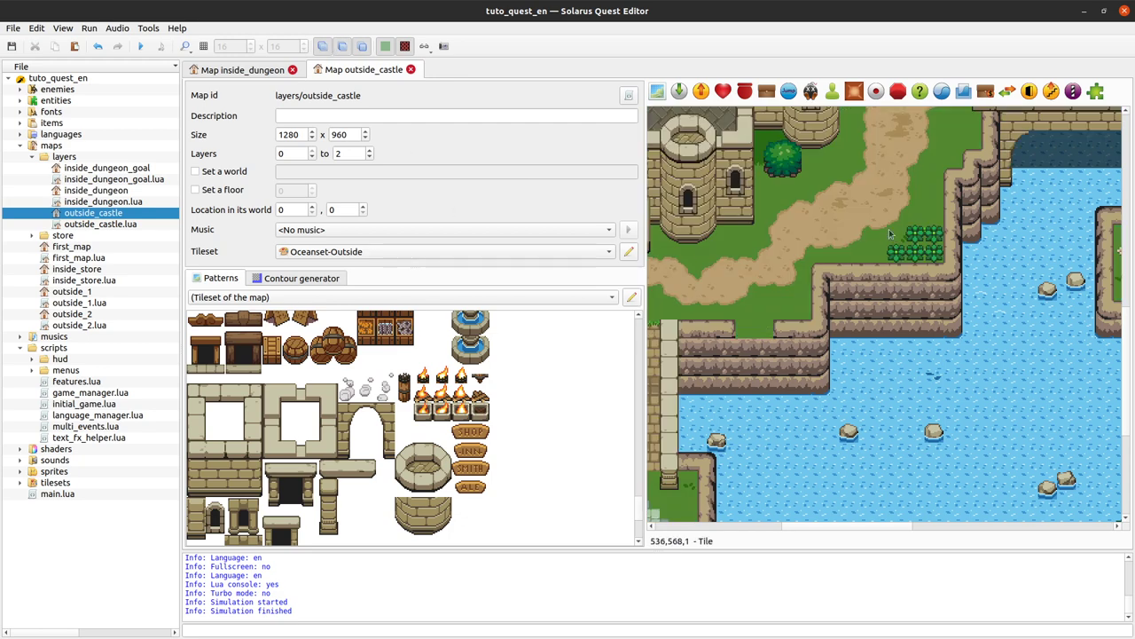
# - Place a jumper on the cliff ledge edge at 400, 656, save, and set its direction to Down
pyautogui.click(784, 93)
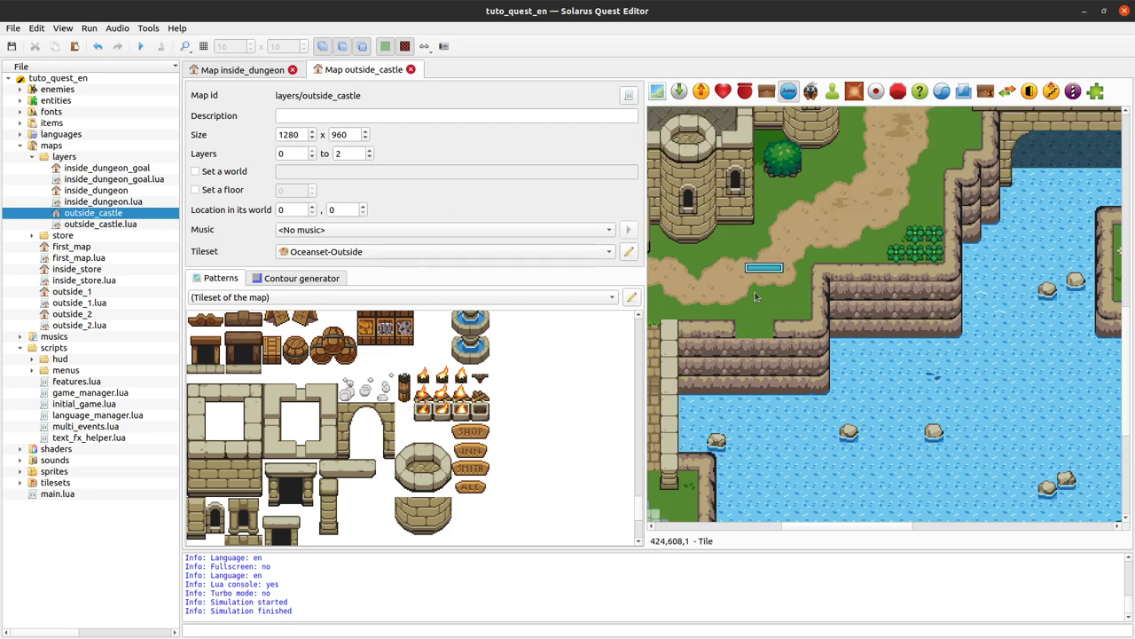
pyautogui.click(759, 347)
pyautogui.hotkey('ctrl', 's')
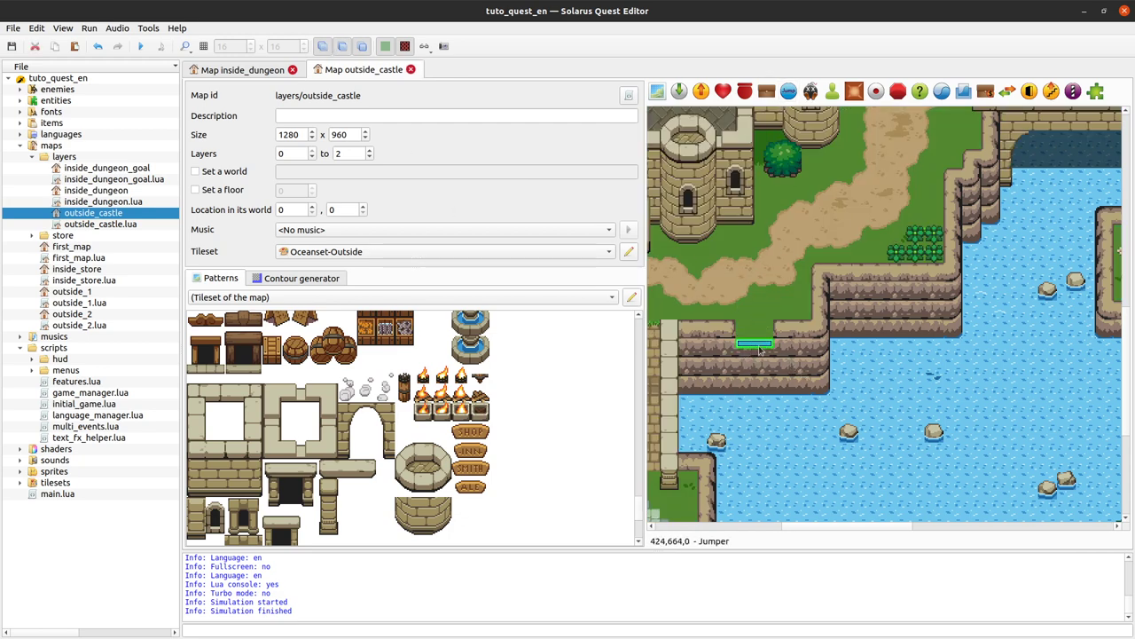
pyautogui.doubleClick(763, 352)
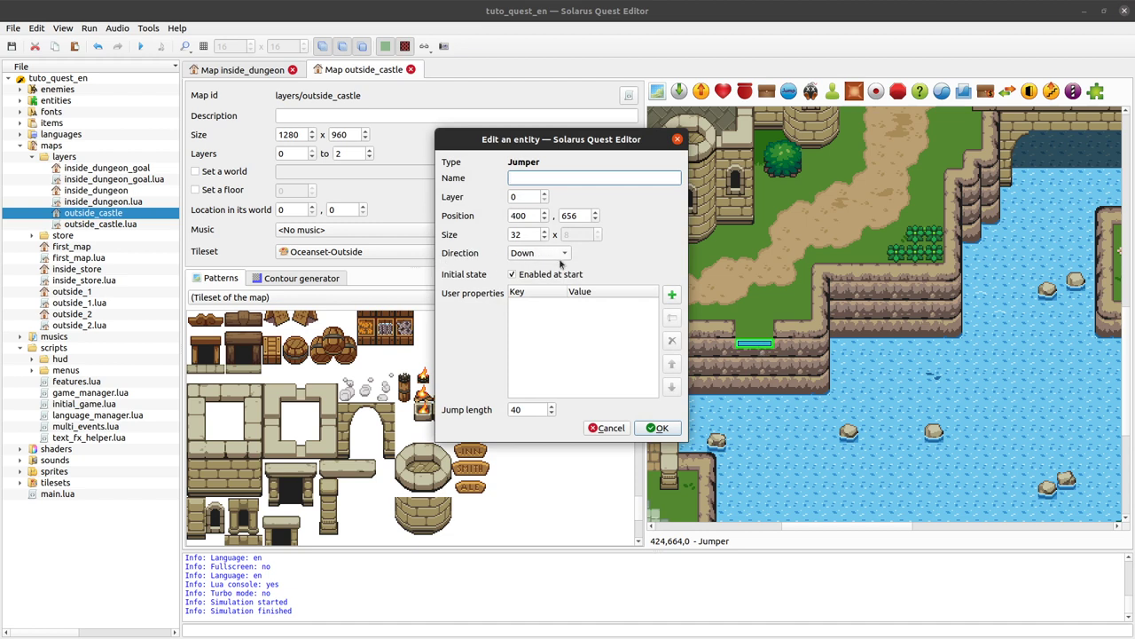
pyautogui.click(664, 427)
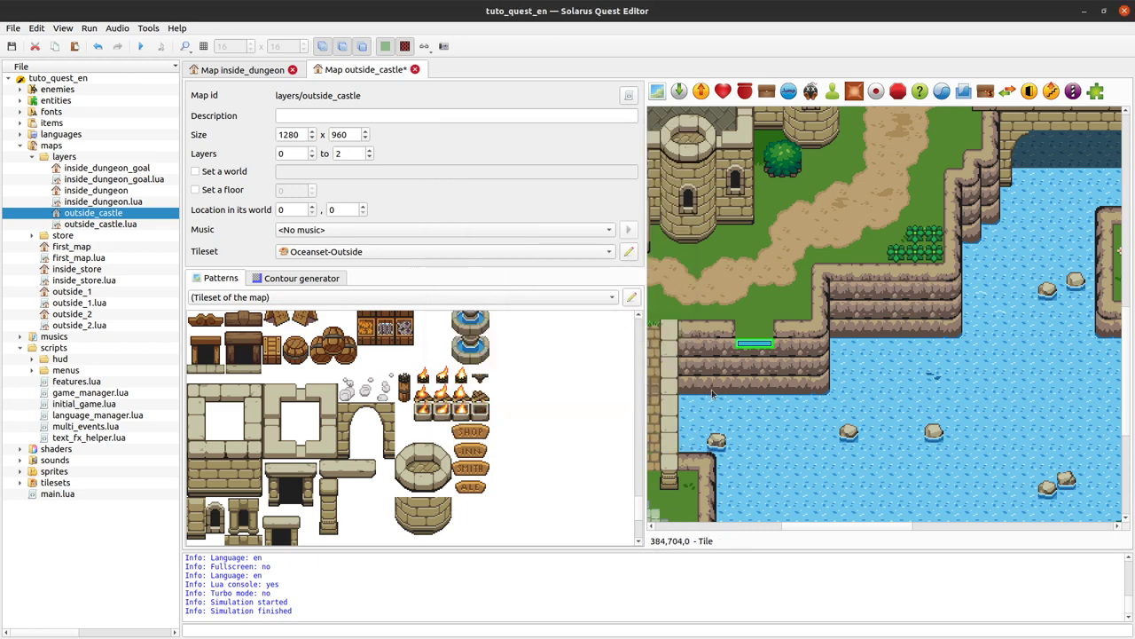
# - With the grid shown, paint an 8×64 shadow strip down the cliff beside the jumper and open its size
pyautogui.keyDown('ctrl'); pyautogui.scroll(2, 794, 375); pyautogui.keyUp('ctrl')
pyautogui.hotkey('ctrl', 'g')
pyautogui.moveTo(794, 374); pyautogui.dragTo(884, 324, button='middle')
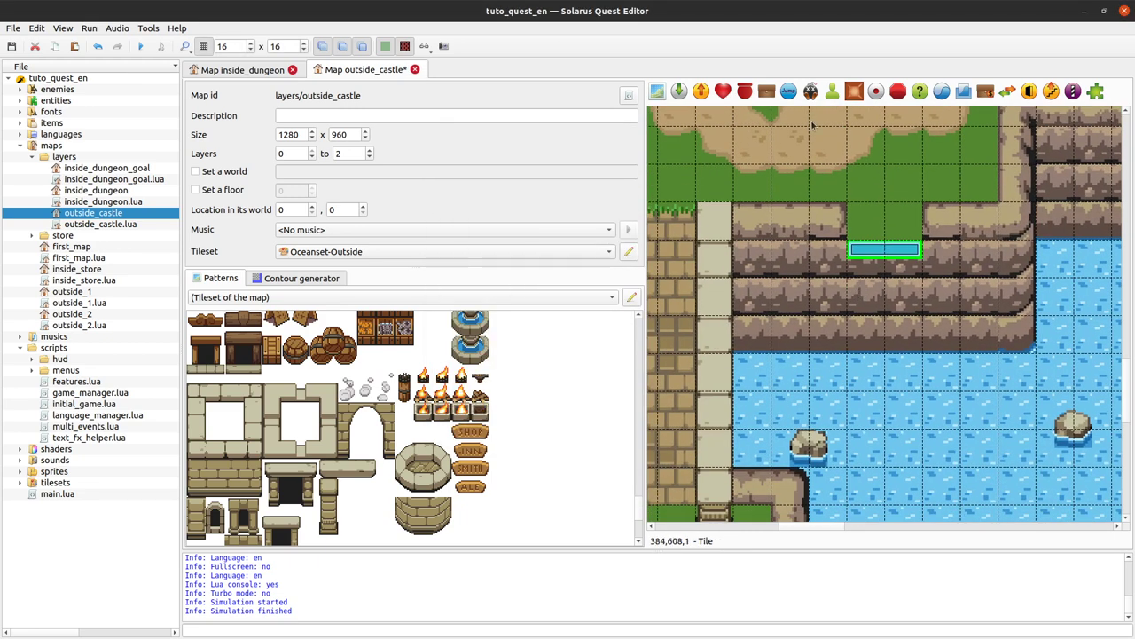
pyautogui.scroll(3, 393, 441)
pyautogui.scroll(3, 626, 482)
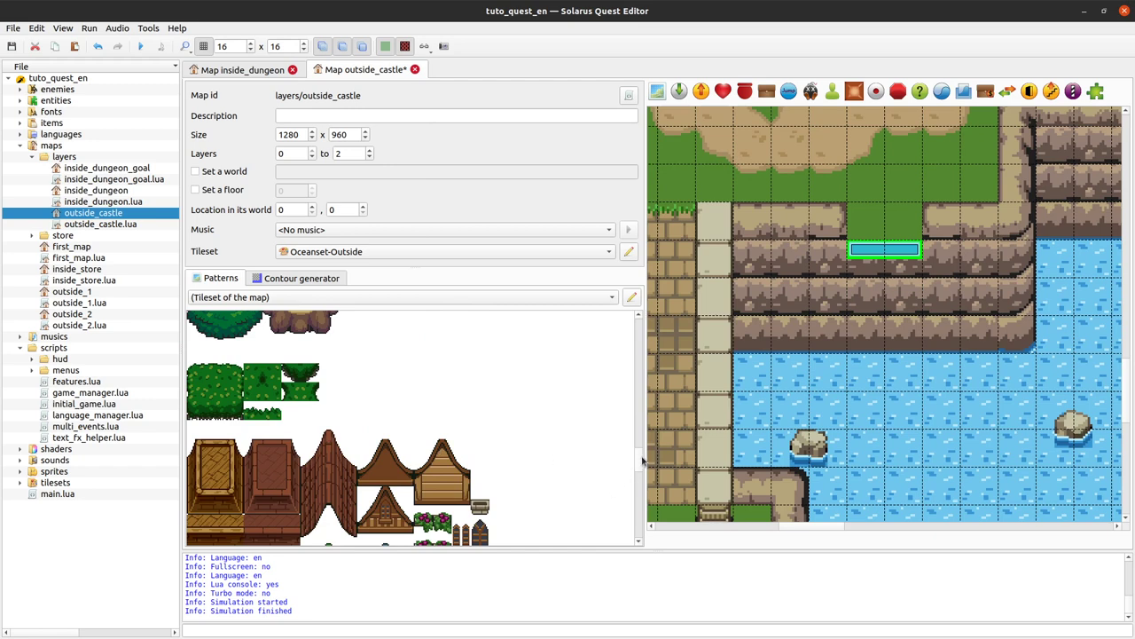
pyautogui.scroll(5, 640, 310)
pyautogui.click(267, 334)
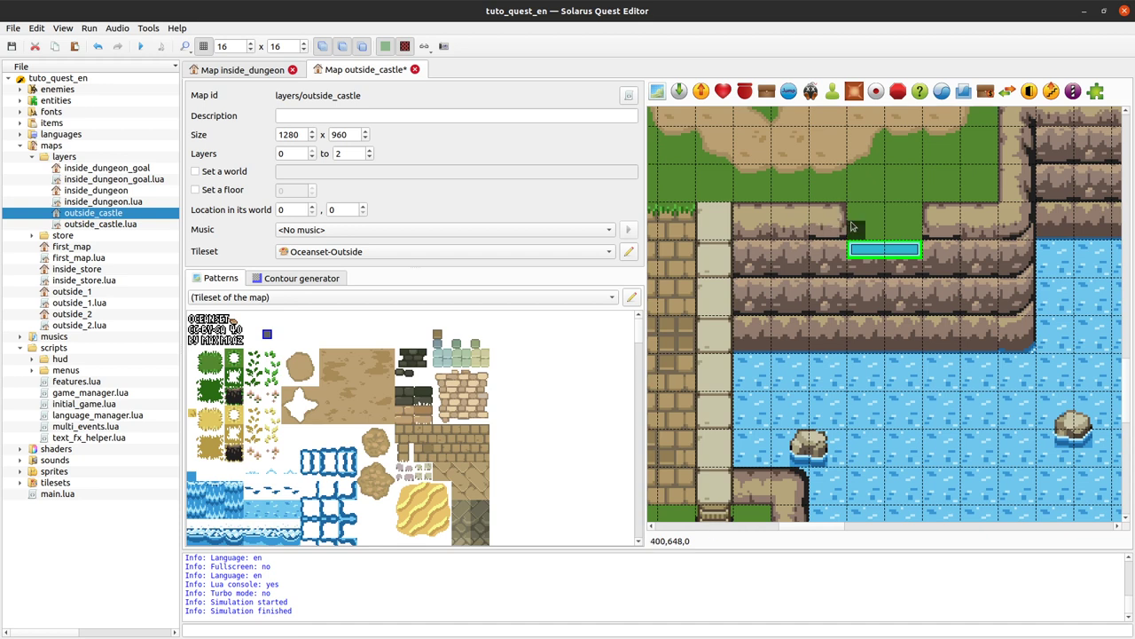
pyautogui.moveTo(839, 213); pyautogui.dragTo(839, 348)
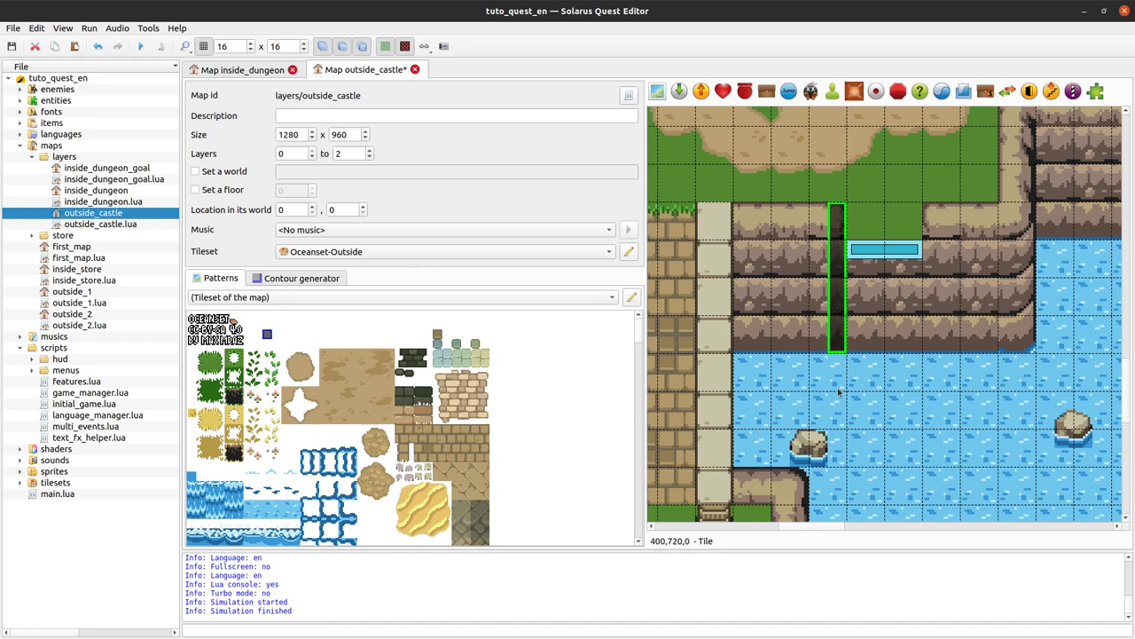
pyautogui.doubleClick(840, 298)
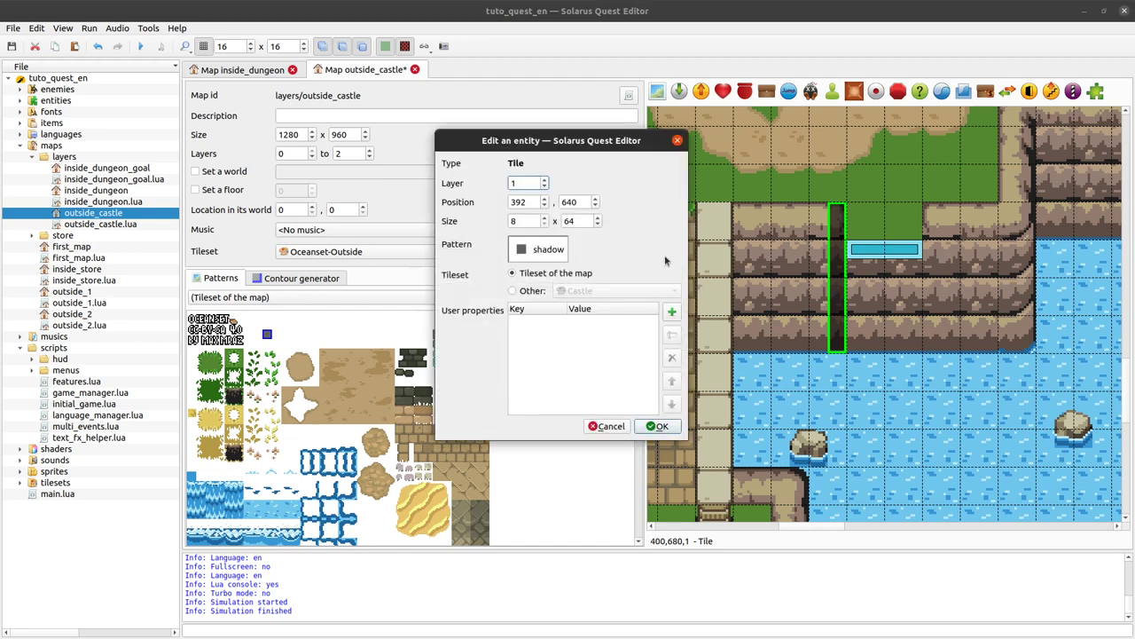
pyautogui.moveTo(586, 220); pyautogui.dragTo(557, 221)
# - Delete the shadow strip and change the jumper's jump length to 64
pyautogui.click(611, 427)
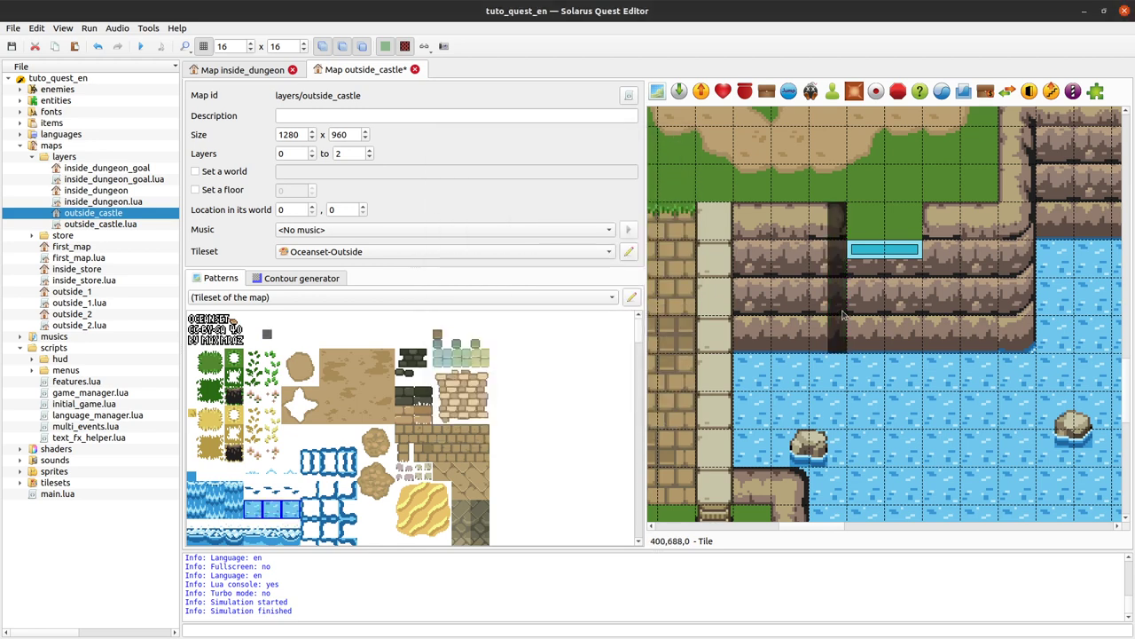
pyautogui.press('Delete')
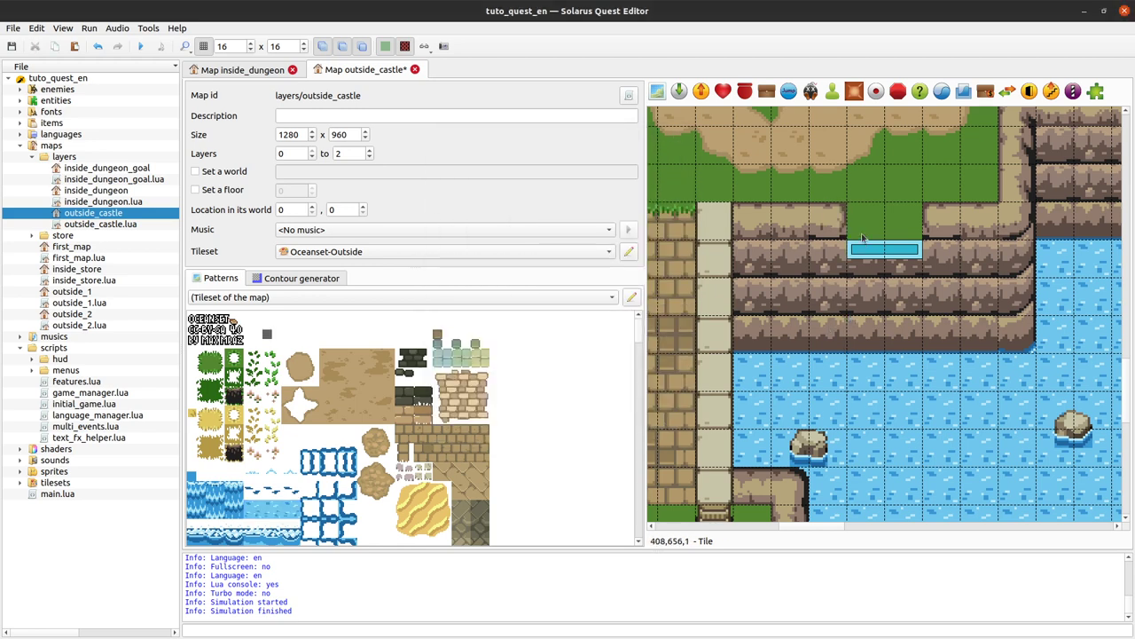
pyautogui.doubleClick(880, 250)
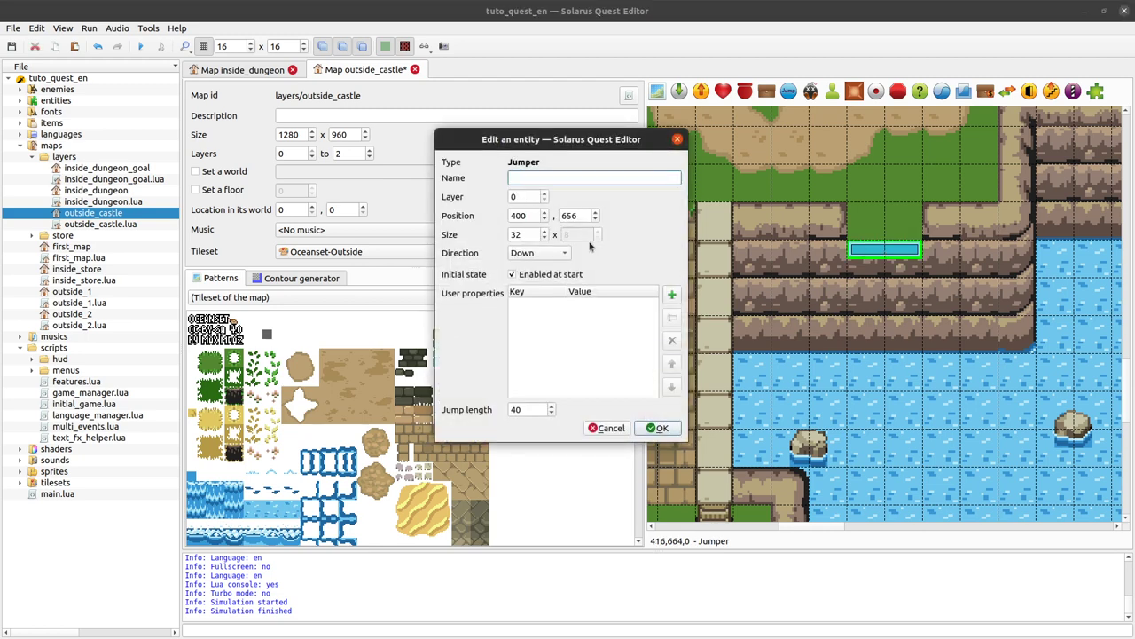
pyautogui.moveTo(538, 406); pyautogui.dragTo(503, 408)
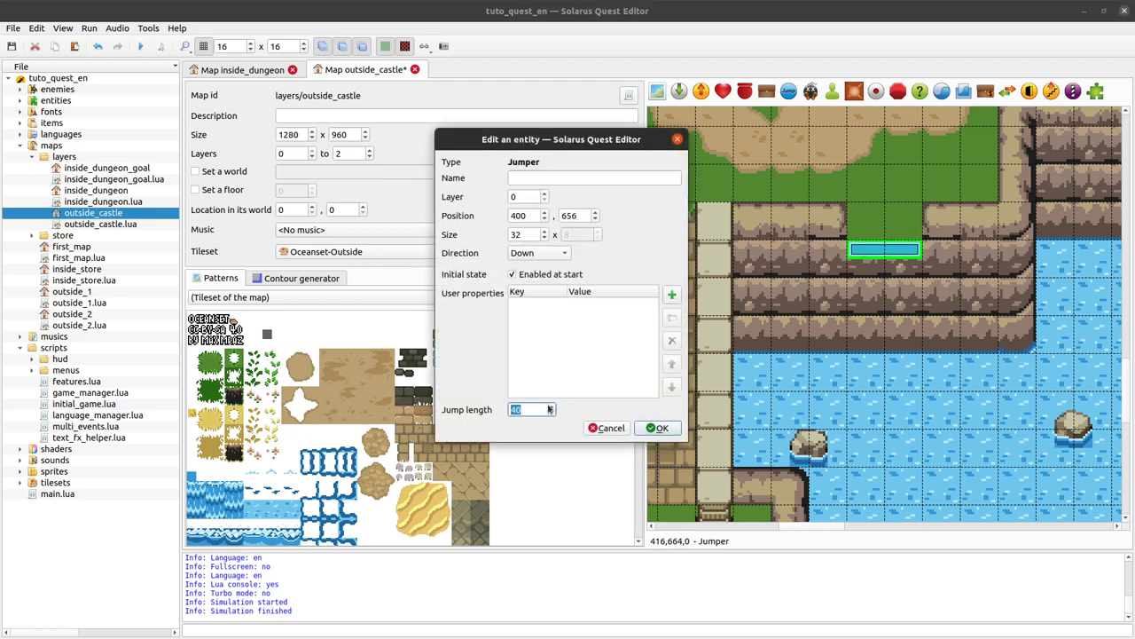
pyautogui.click(660, 429)
# - Nudge the destination point slightly left, just above the round island
pyautogui.hscroll(3, 898, 337)
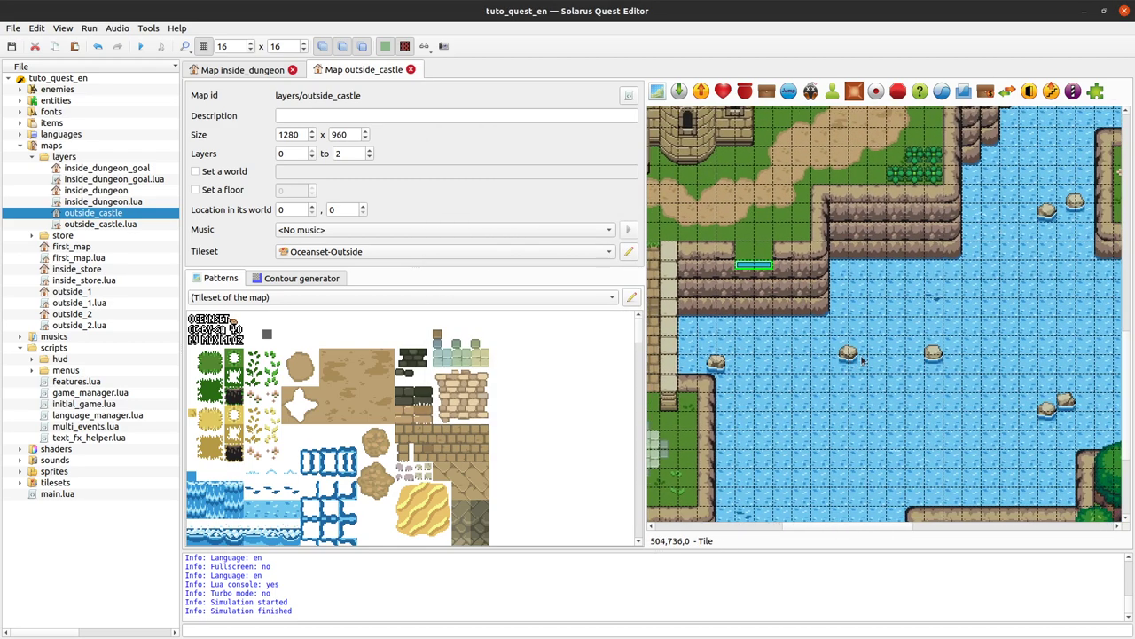
pyautogui.keyDown('ctrl'); pyautogui.scroll(-1, 859, 359); pyautogui.keyUp('ctrl')
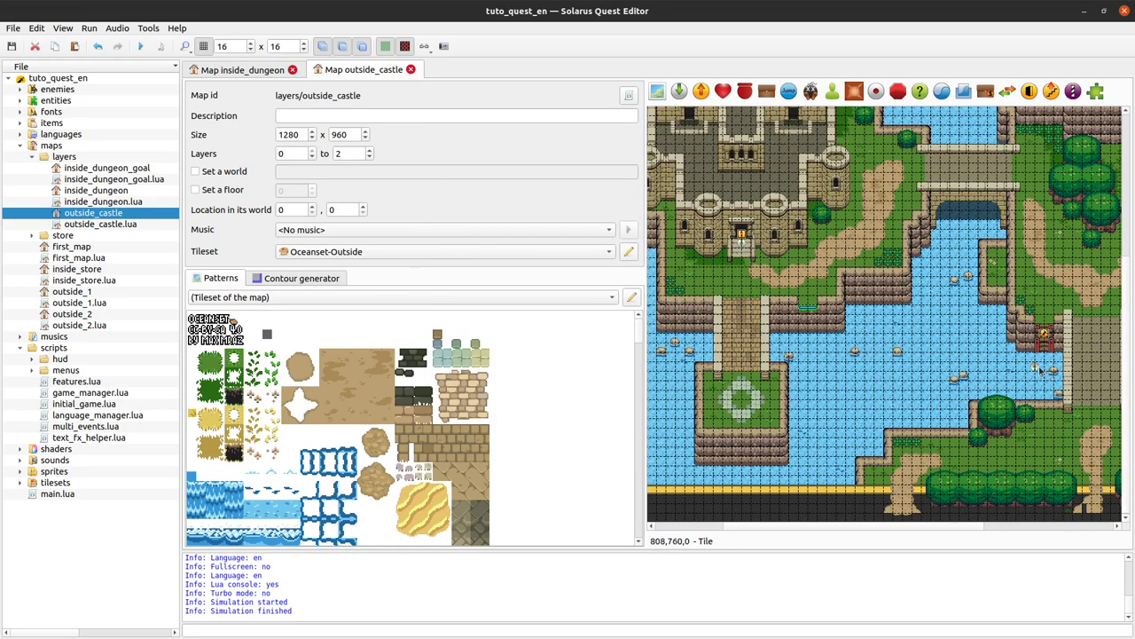
pyautogui.moveTo(1038, 372); pyautogui.dragTo(1022, 377)
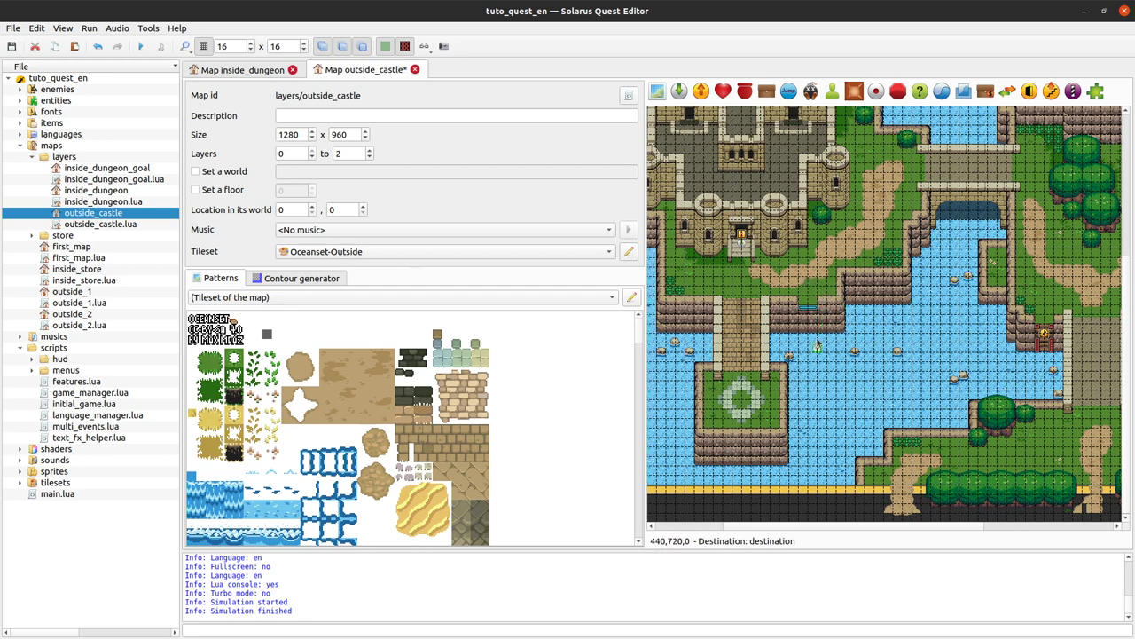
# - Move the destination to layer 1 on the grass above the ledge and save
pyautogui.keyDown('ctrl'); pyautogui.scroll(1, 819, 348); pyautogui.keyUp('ctrl')
pyautogui.rightClick(821, 360)
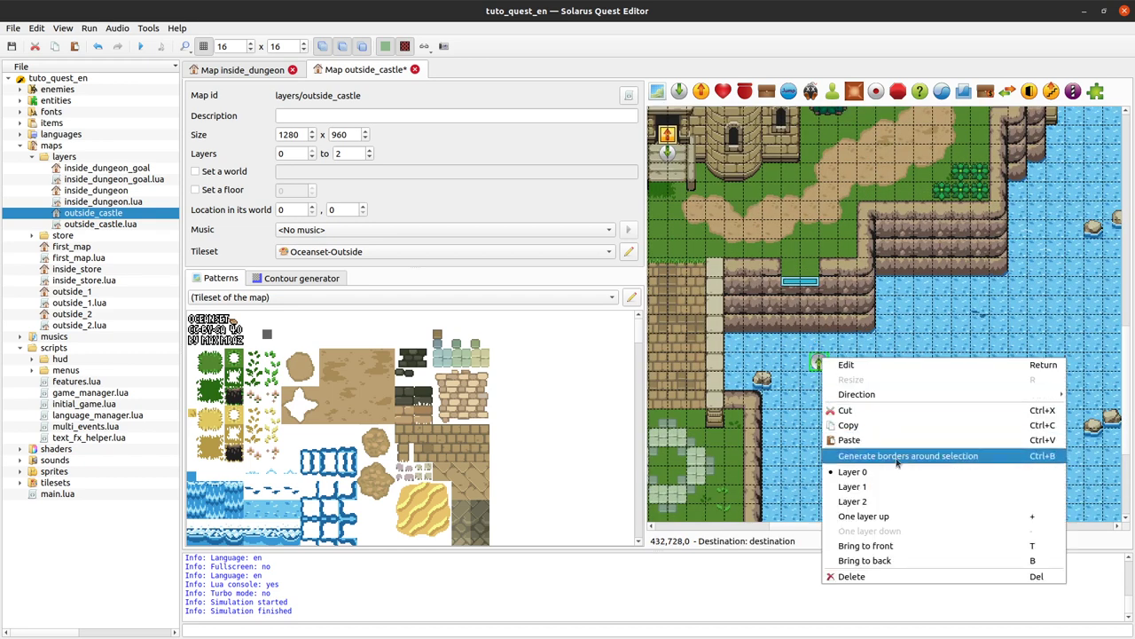
pyautogui.click(878, 487)
pyautogui.moveTo(824, 371); pyautogui.dragTo(805, 243)
pyautogui.hotkey('ctrl', 's')
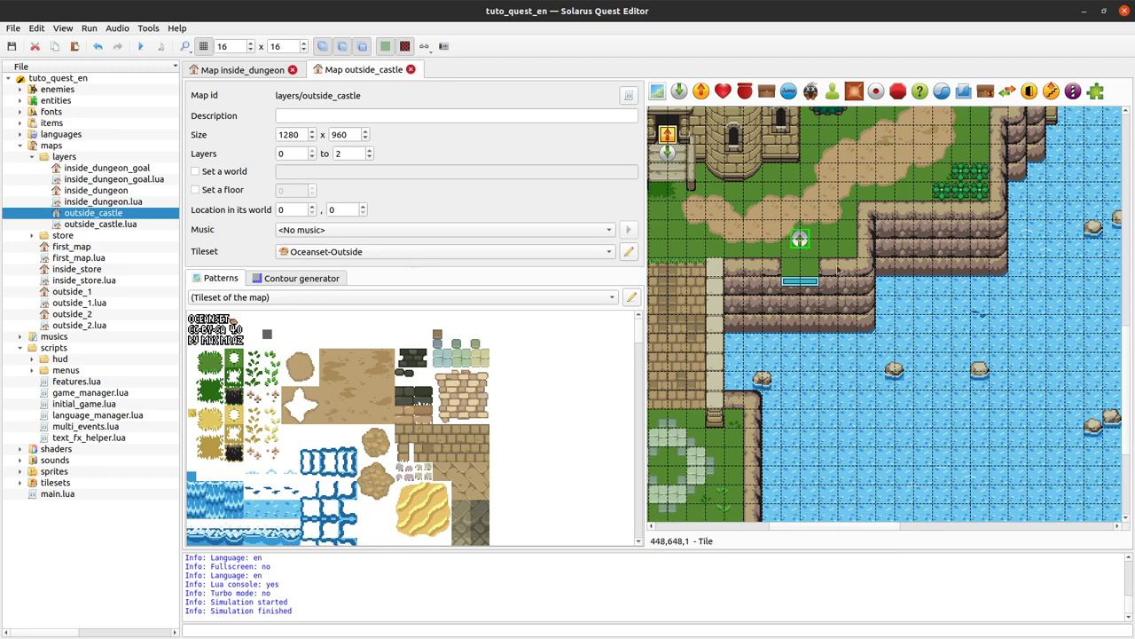
# - Run the quest, walk the hero down off the ledge to test the jump, then close the game
pyautogui.click(139, 47)
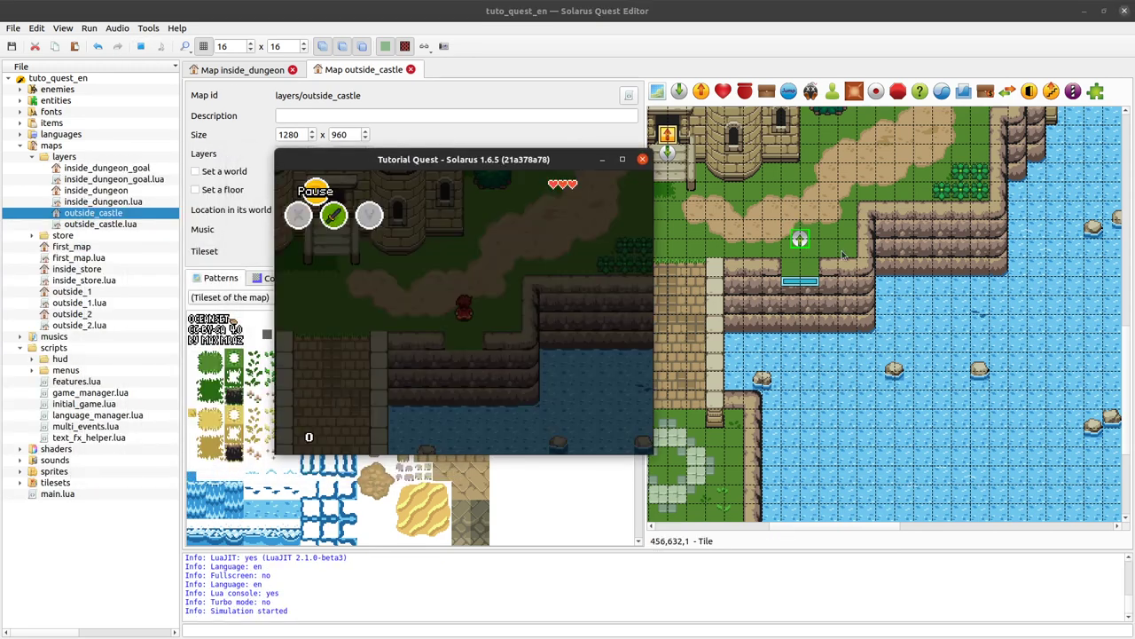
pyautogui.press('Down')
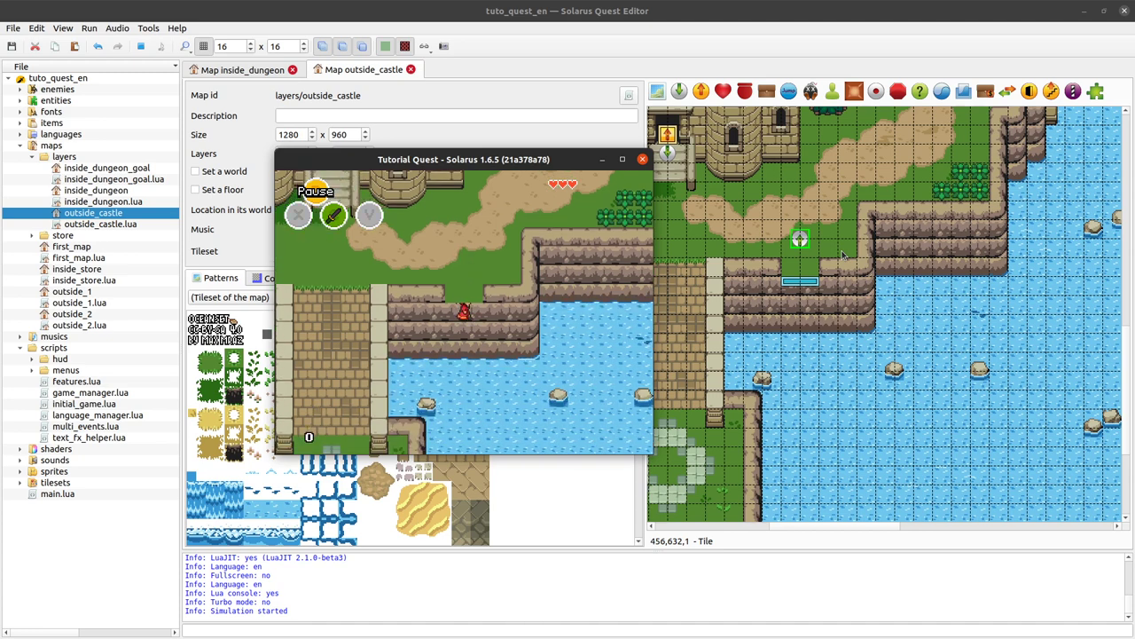
pyautogui.press('Up')
pyautogui.click(643, 161)
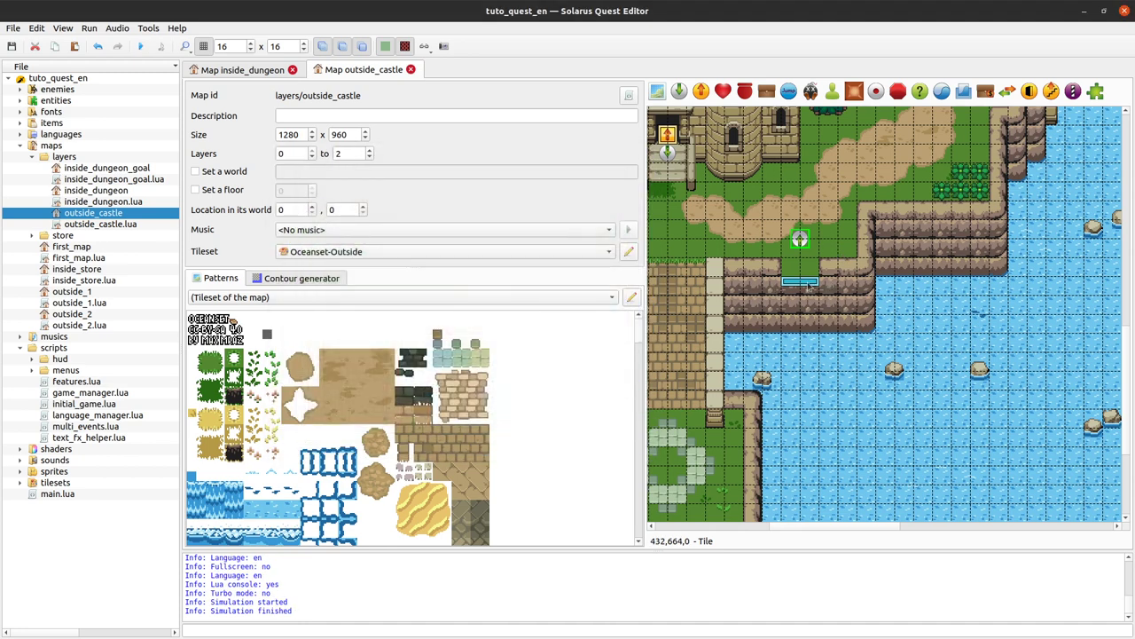
# - Hide the upper layers to select the water tile beneath the jumper, then show them again
pyautogui.click(342, 46)
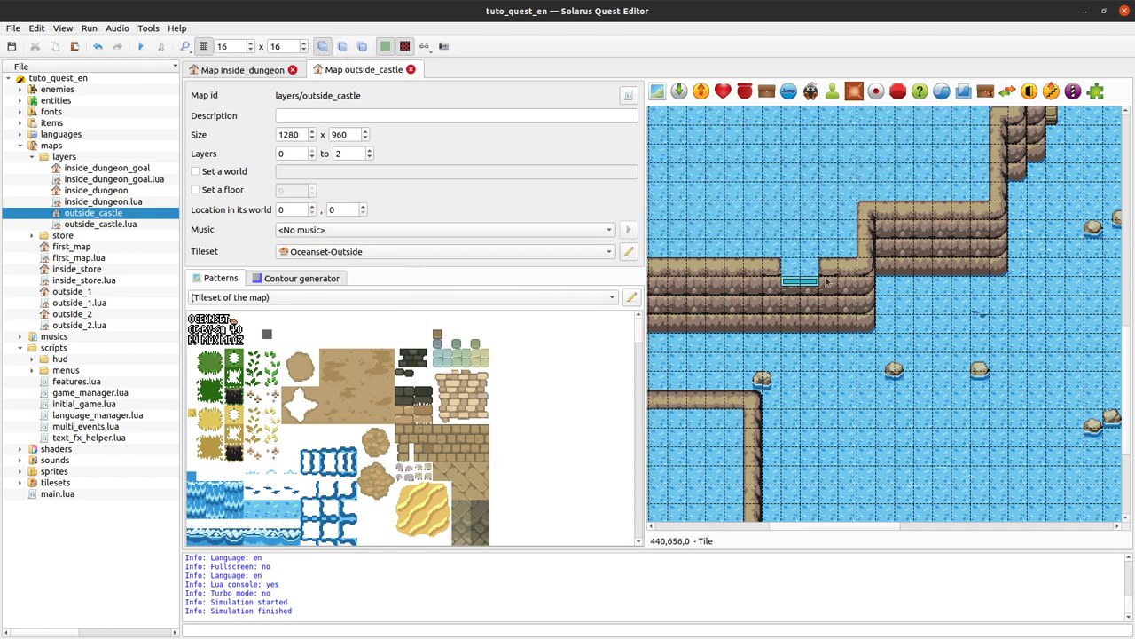
pyautogui.scroll(3, 966, 417)
pyautogui.hscroll(-1, 965, 417)
pyautogui.click(862, 413)
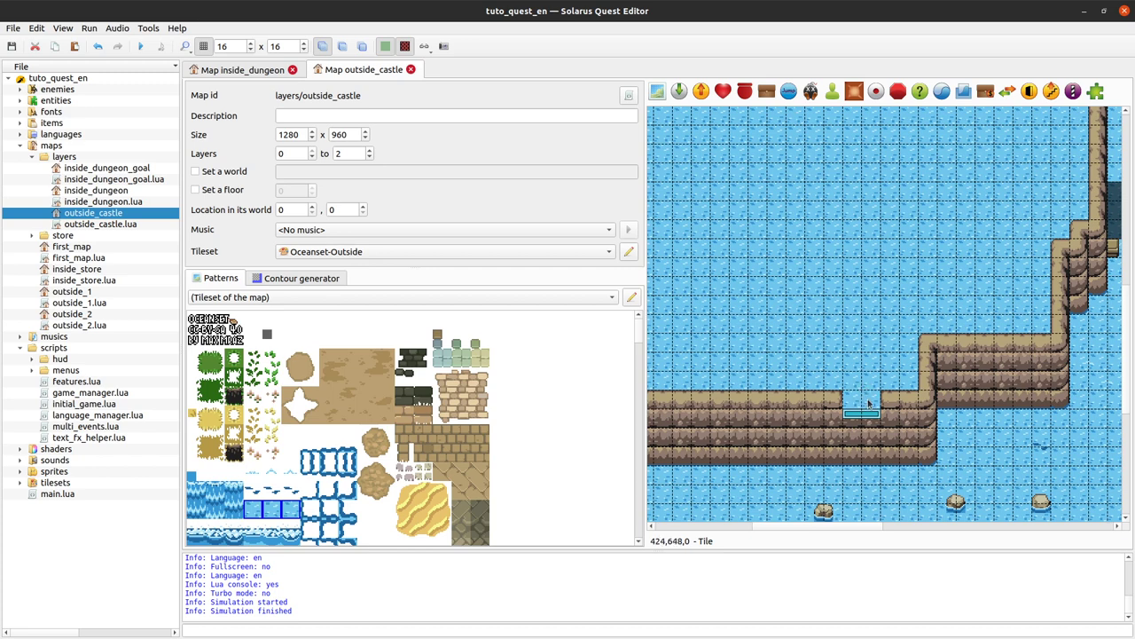
pyautogui.click(343, 46)
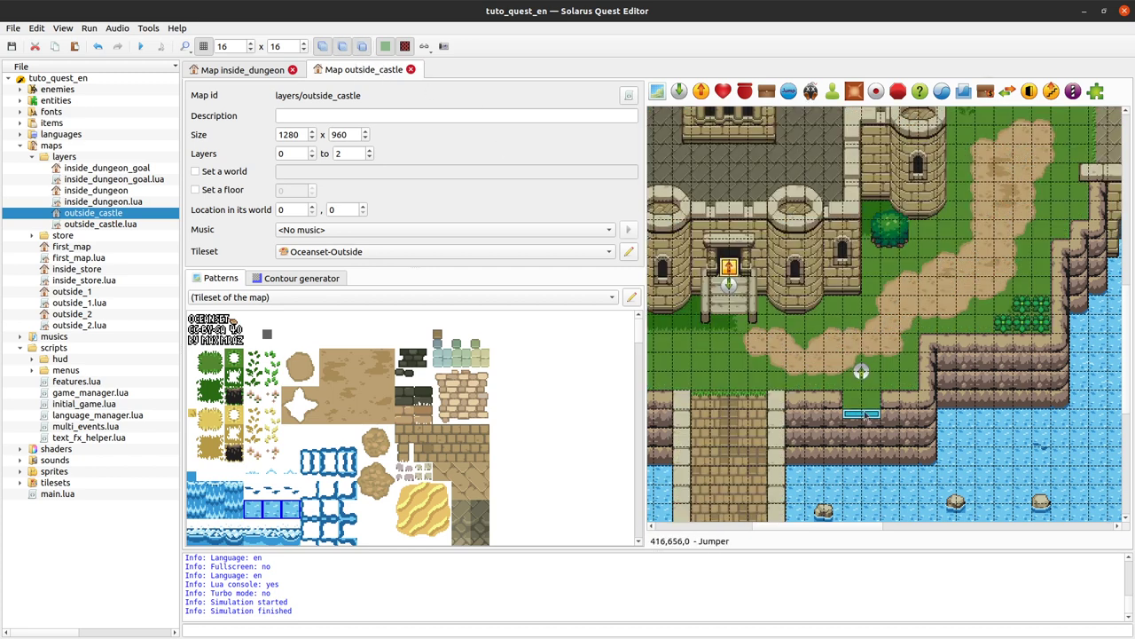
# - Move the cliff-ledge jumper onto Layer 1 and launch the quest to test it
pyautogui.rightClick(861, 415)
pyautogui.click(958, 316)
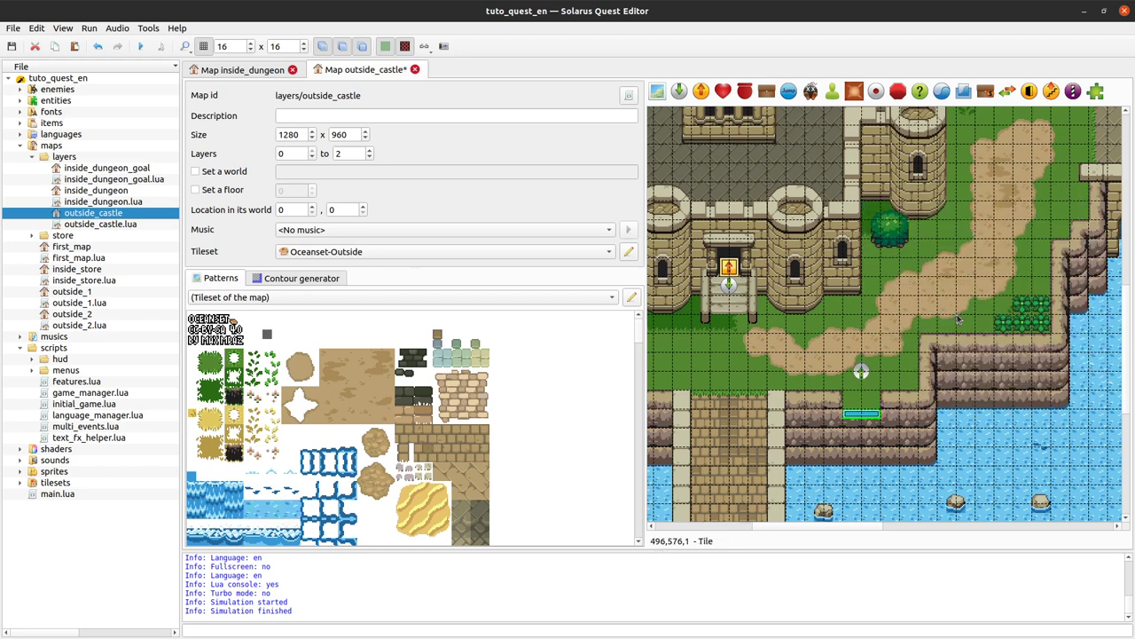
pyautogui.click(140, 46)
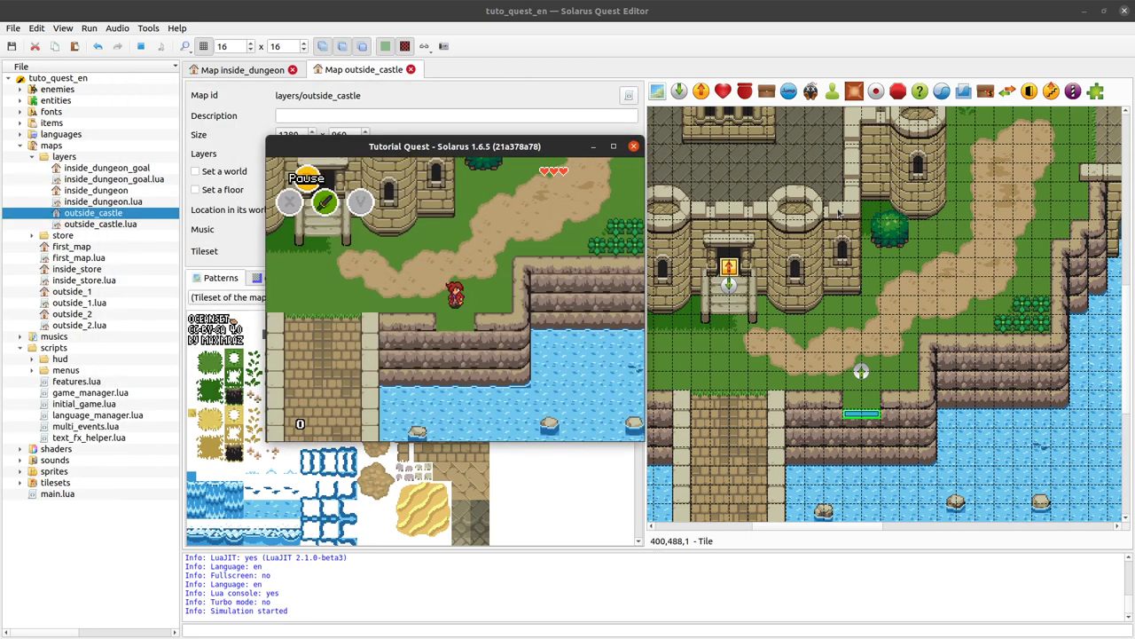
# - Walk the hero down off the cliff ledge into the water, then swim left and back right
pyautogui.press('Down')
pyautogui.press('Left')
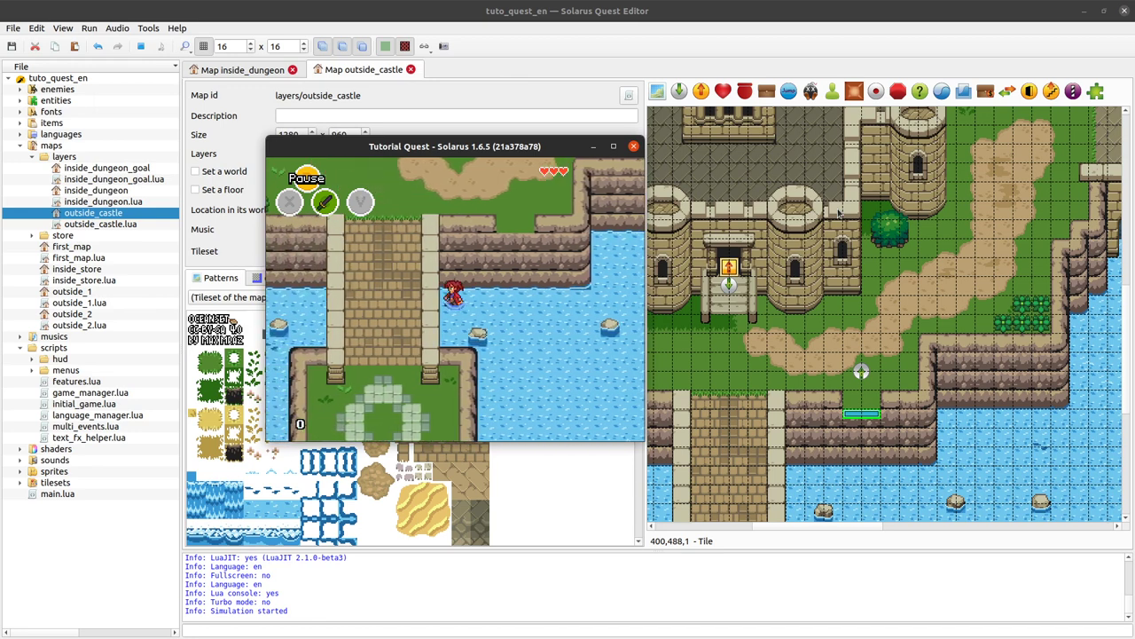
pyautogui.press('Right')
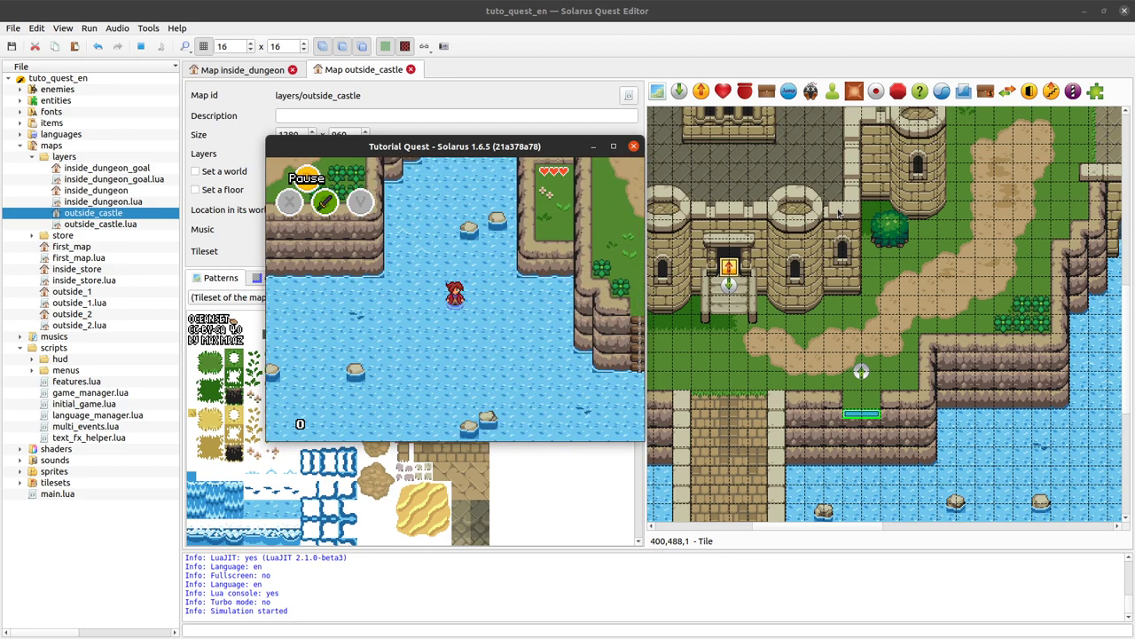
# - Close the game test window and return to the outside_castle map
pyautogui.click(634, 147)
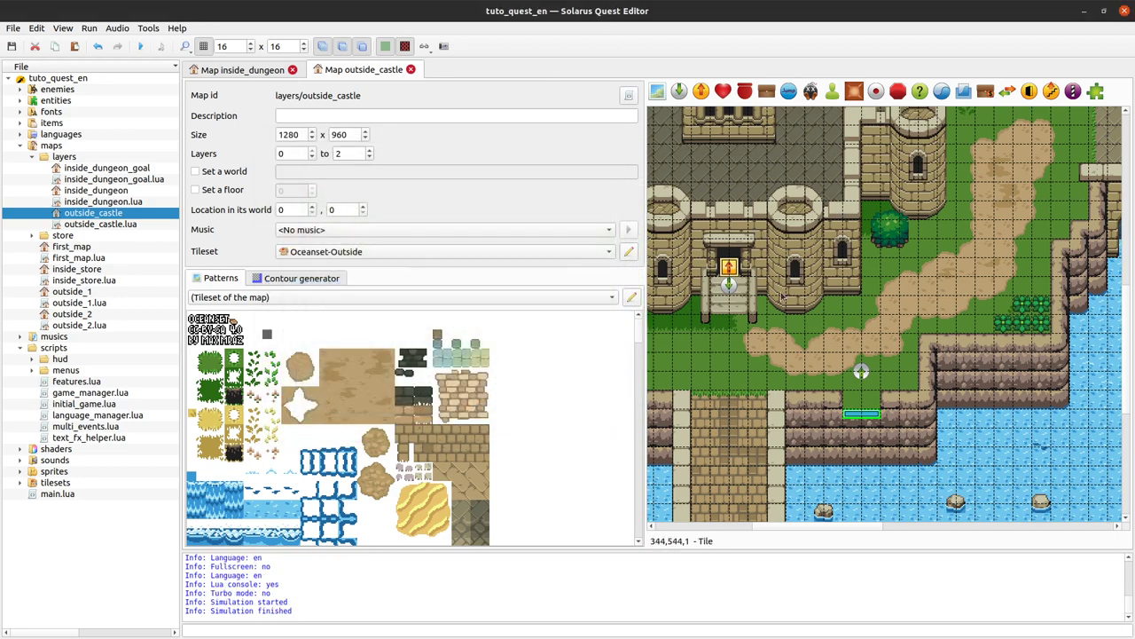
pyautogui.keyDown('ctrl'); pyautogui.scroll(-2, 754, 325); pyautogui.keyUp('ctrl')
pyautogui.keyDown('ctrl'); pyautogui.scroll(2, 755, 325); pyautogui.keyUp('ctrl')
pyautogui.scroll(4, 755, 325)
pyautogui.hscroll(-5, 755, 325)
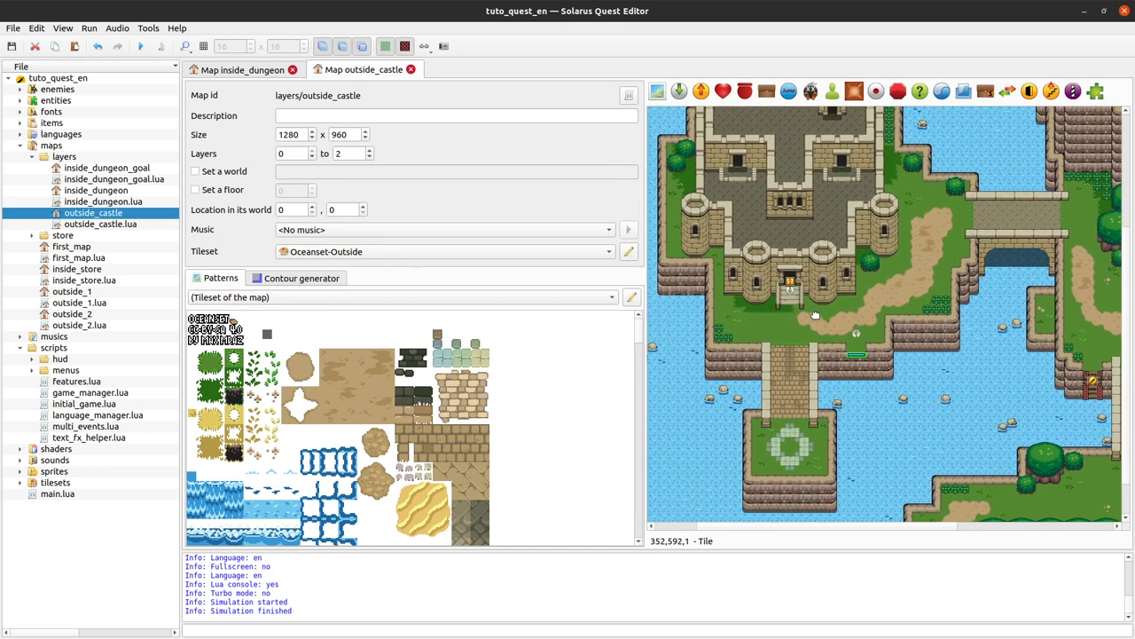
# - Hide and restore the castle and grass layer, then hide the water layer and pan toward the forest
pyautogui.click(361, 49)
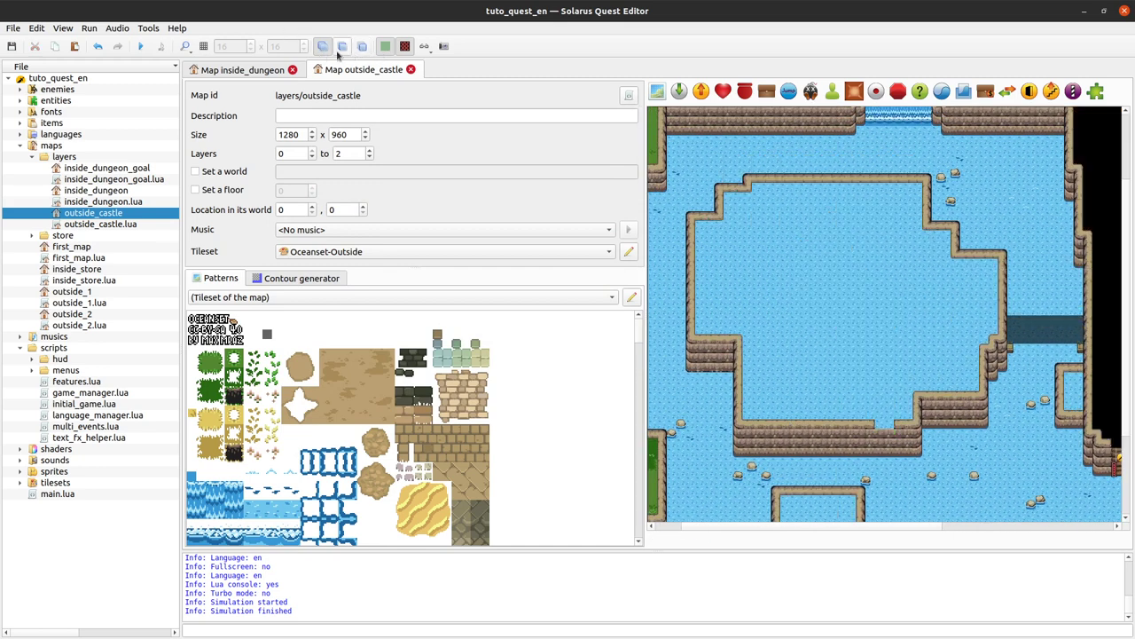
pyautogui.click(342, 46)
pyautogui.click(322, 46)
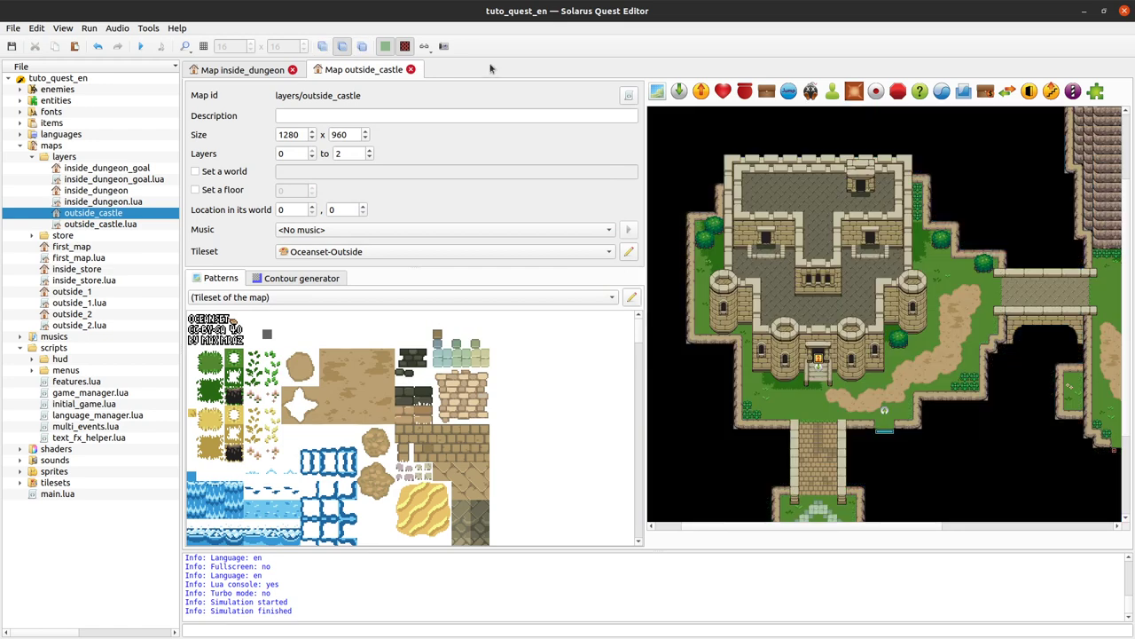
pyautogui.scroll(-3, 888, 310)
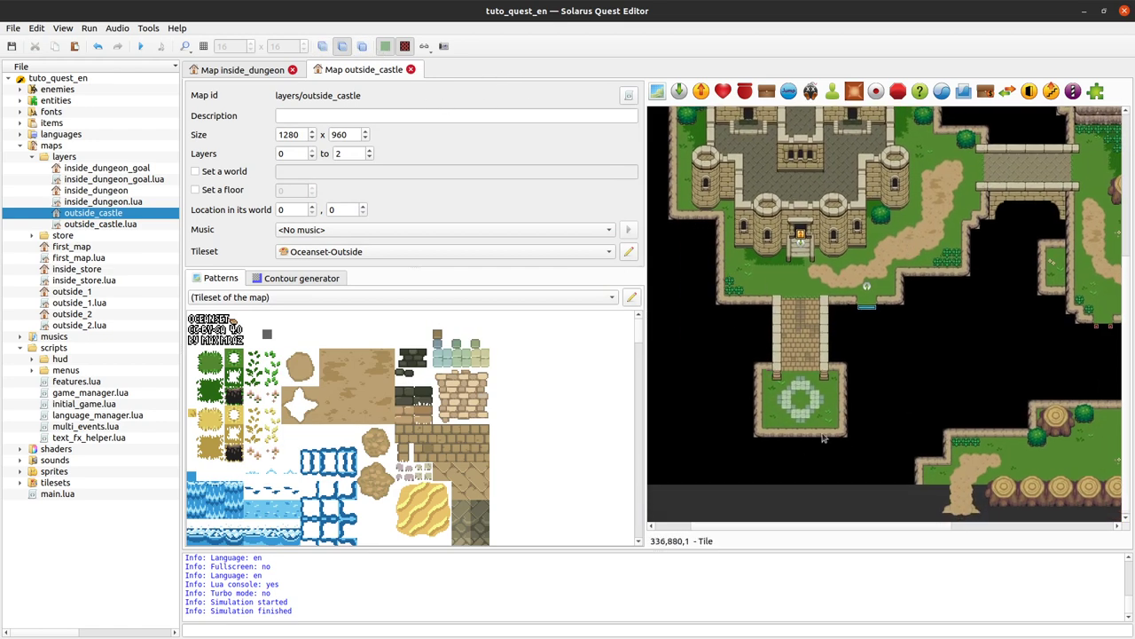
pyautogui.moveTo(992, 289); pyautogui.dragTo(812, 315, button='middle')
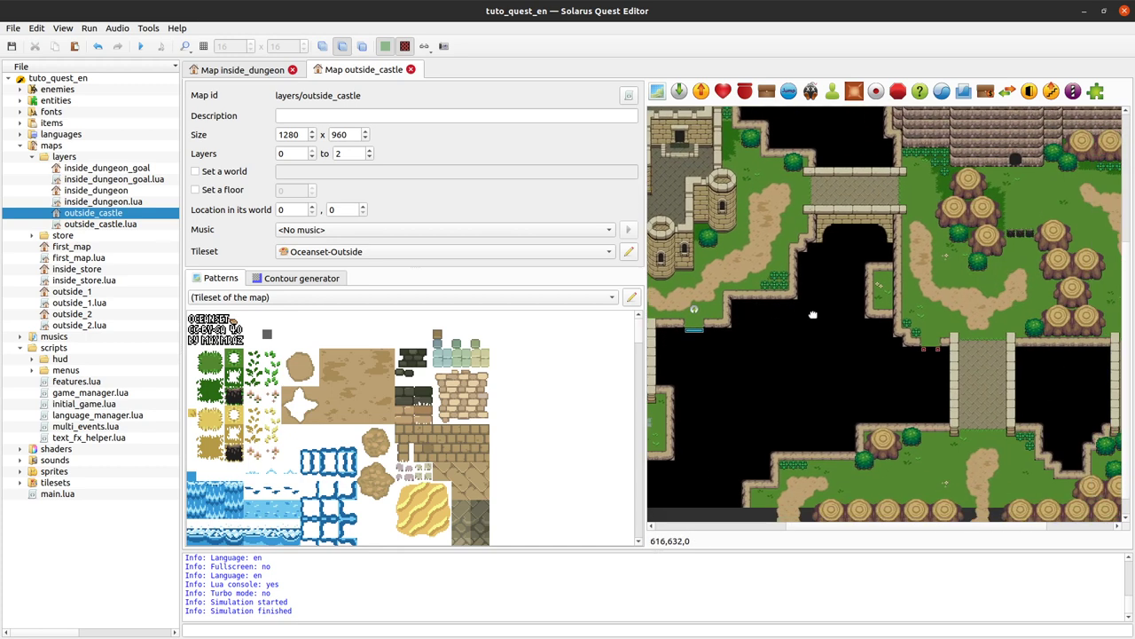
pyautogui.moveTo(822, 173); pyautogui.dragTo(721, 350, button='middle')
pyautogui.scroll(-4, 908, 429)
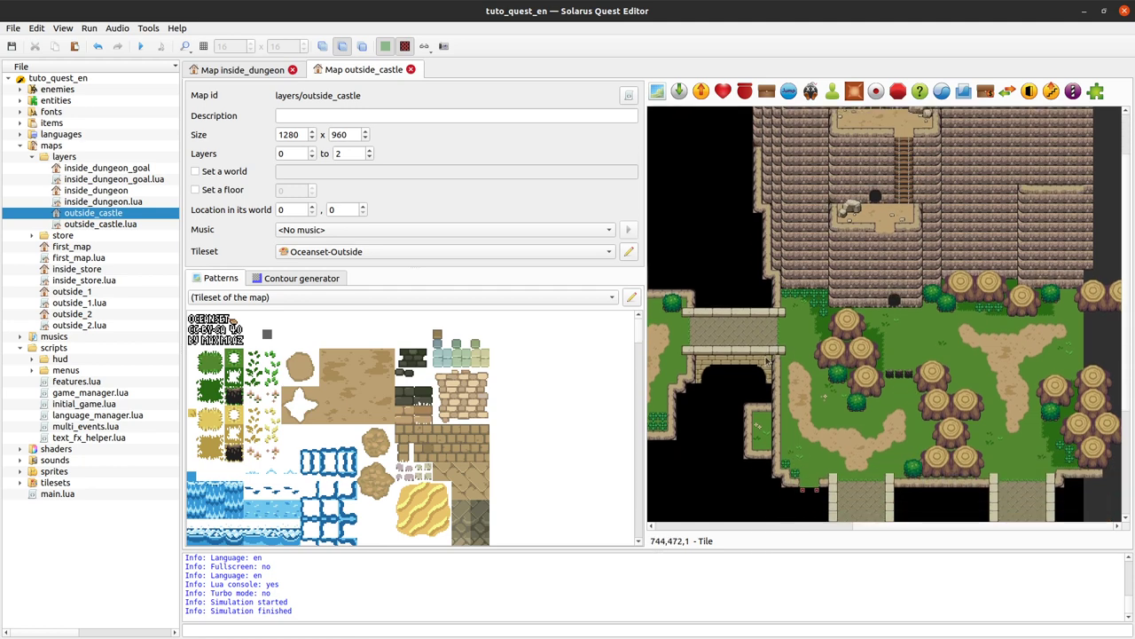
pyautogui.scroll(-1, 1076, 364)
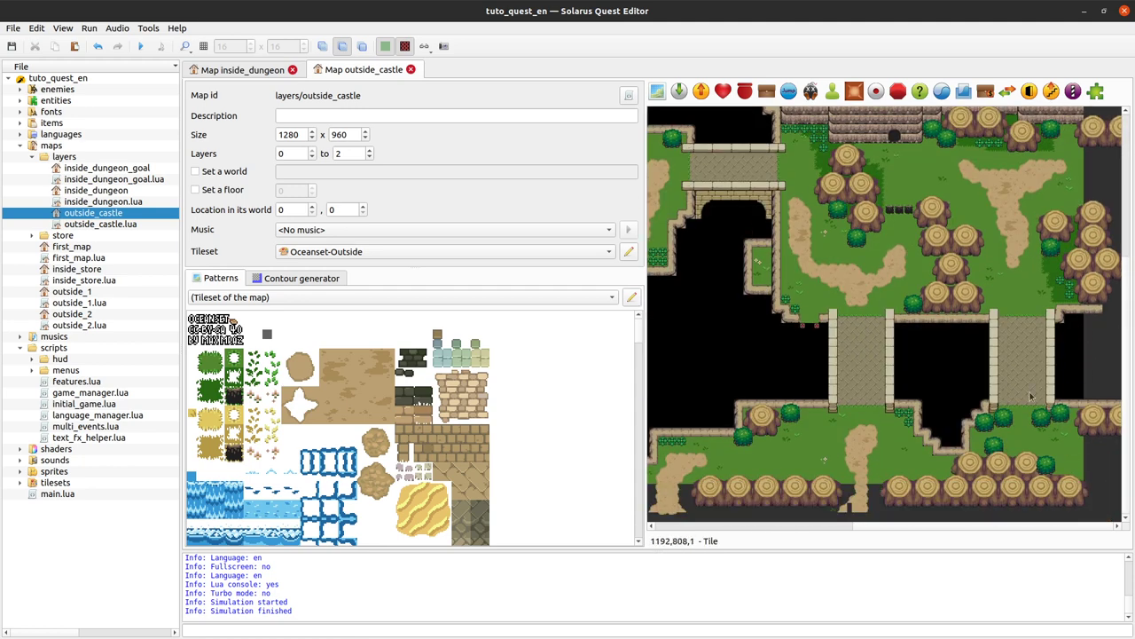
pyautogui.hscroll(-14, 933, 315)
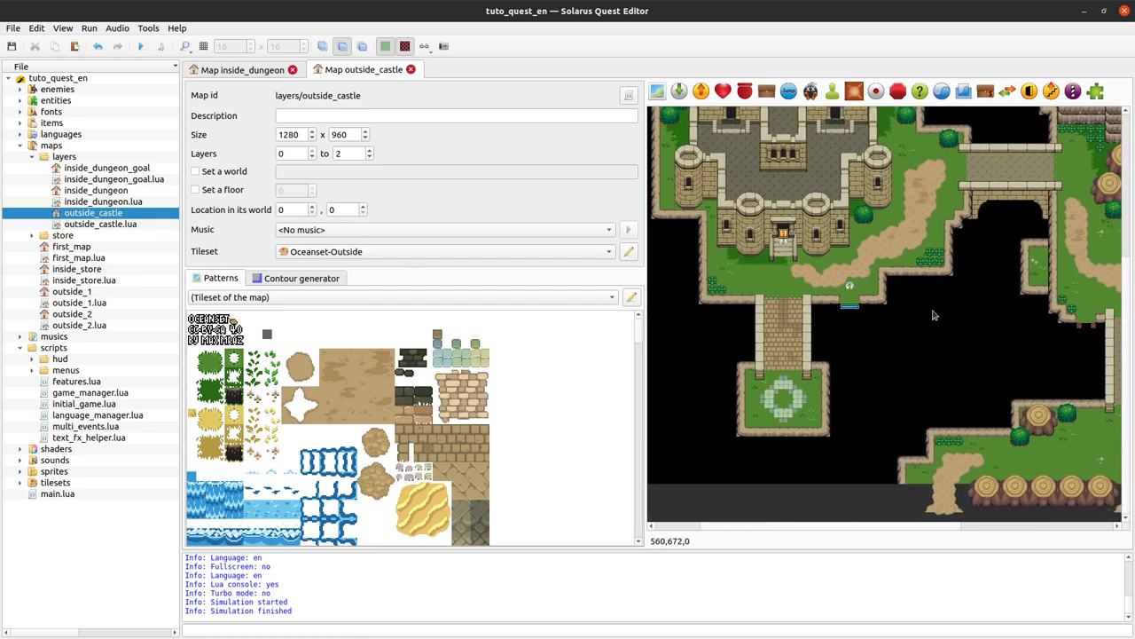
# - Show the water layer again and check the jumper's options without changing anything
pyautogui.click(322, 46)
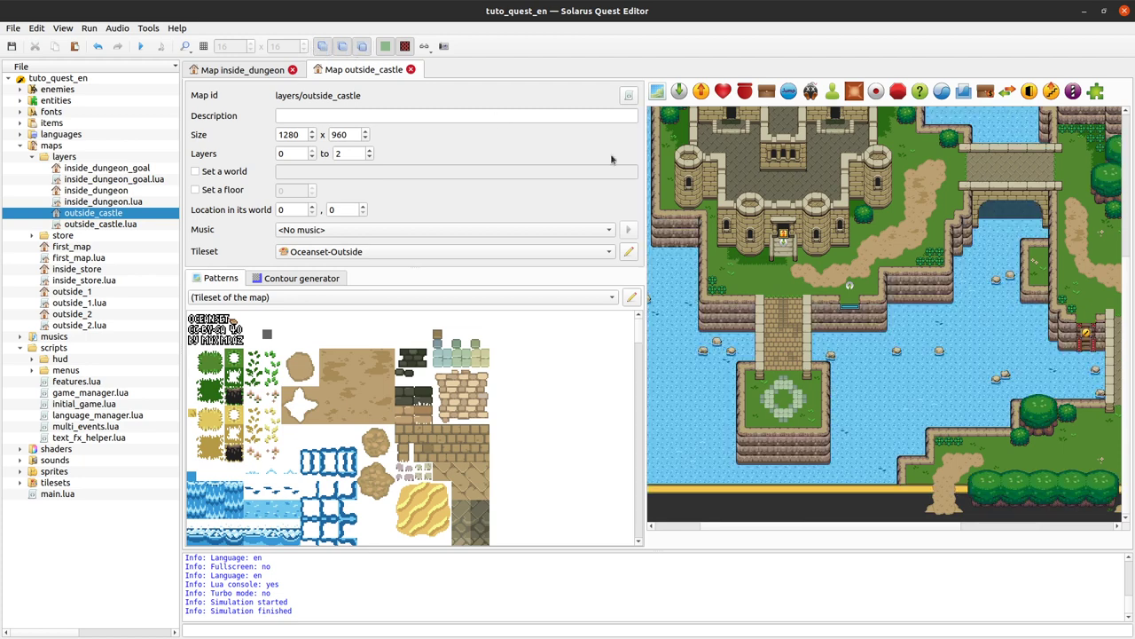
pyautogui.rightClick(848, 306)
pyautogui.click(896, 424)
# - Hide the water layer to inspect the map, then show the water and tree-top layers again
pyautogui.click(323, 47)
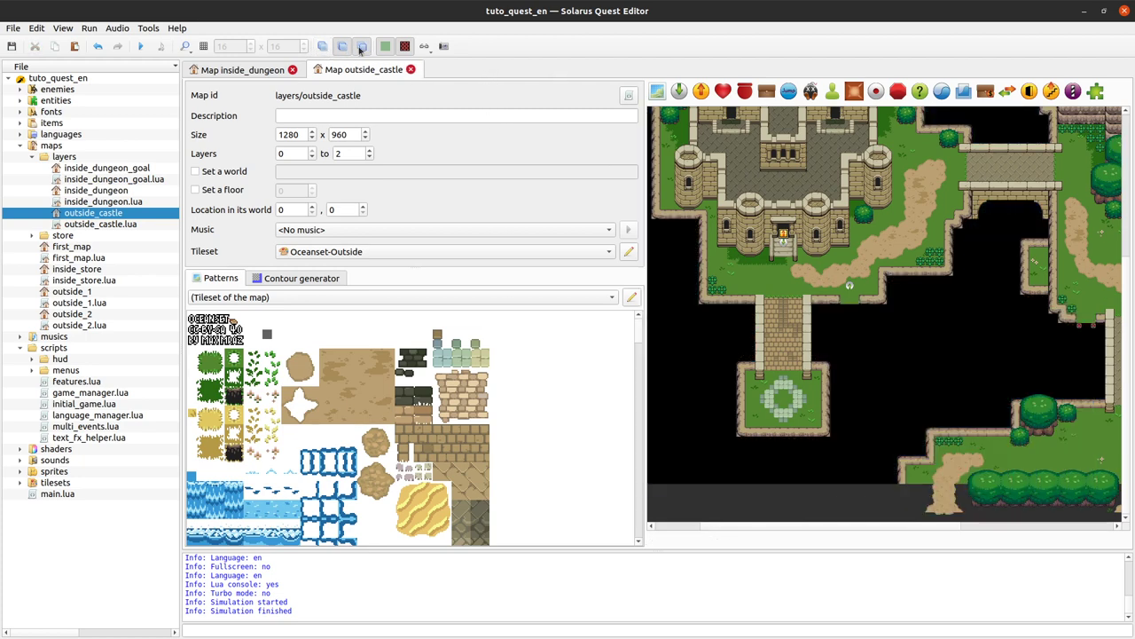
pyautogui.keyDown('ctrl'); pyautogui.scroll(1, 890, 337); pyautogui.keyUp('ctrl')
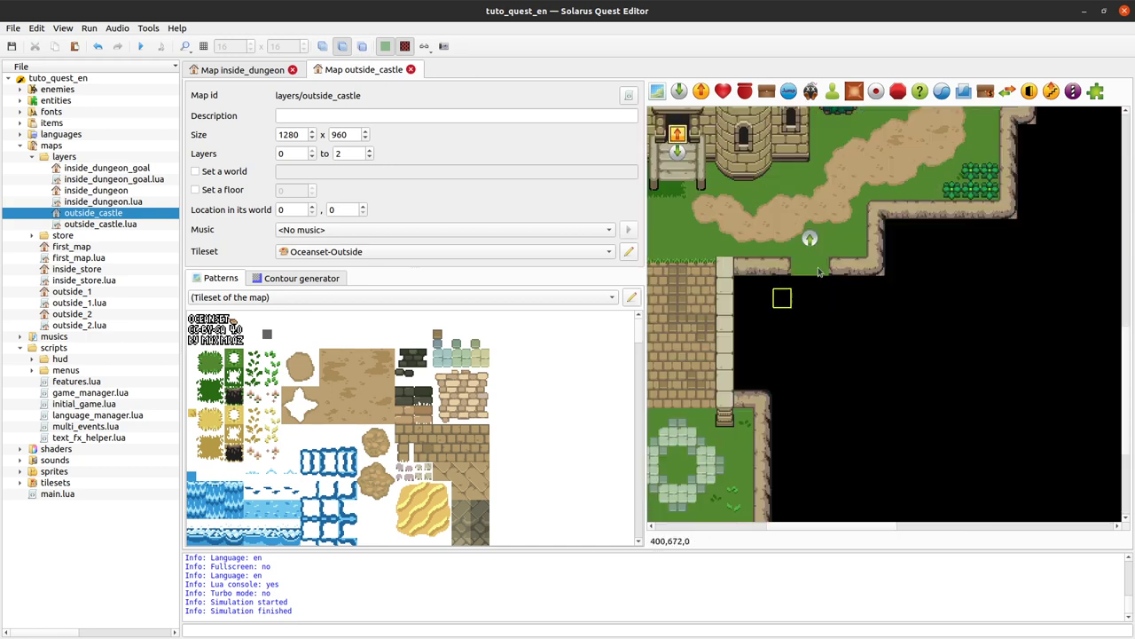
pyautogui.keyDown('ctrl'); pyautogui.scroll(-2, 940, 328); pyautogui.keyUp('ctrl')
pyautogui.keyDown('ctrl'); pyautogui.scroll(1, 878, 341); pyautogui.keyUp('ctrl')
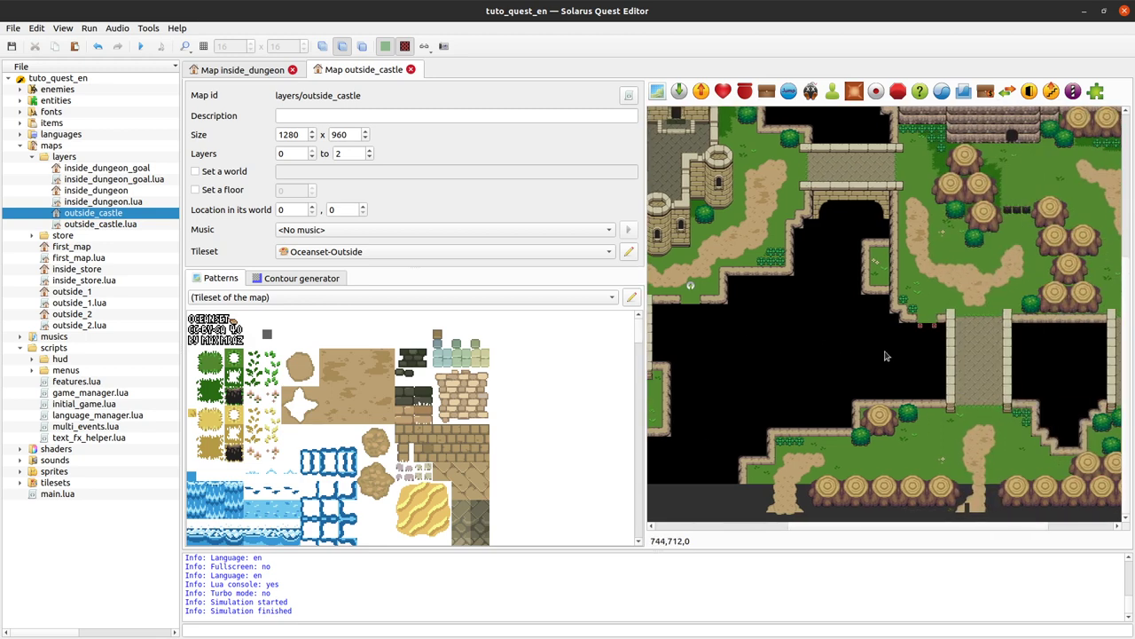
pyautogui.keyDown('ctrl'); pyautogui.scroll(1, 923, 374); pyautogui.keyUp('ctrl')
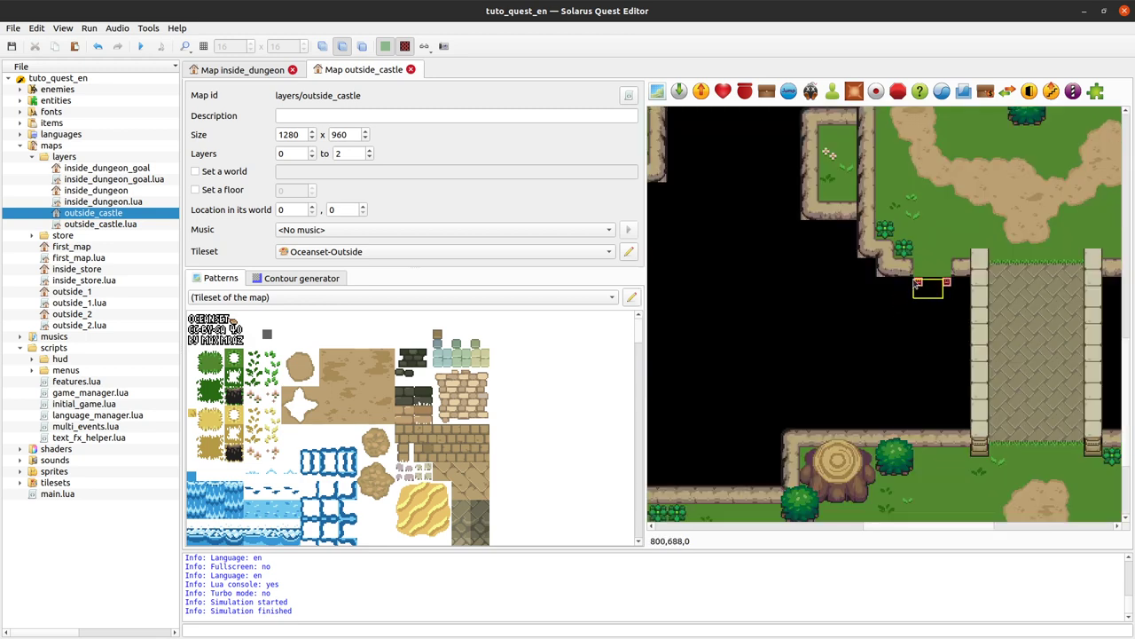
pyautogui.click(322, 46)
pyautogui.click(362, 47)
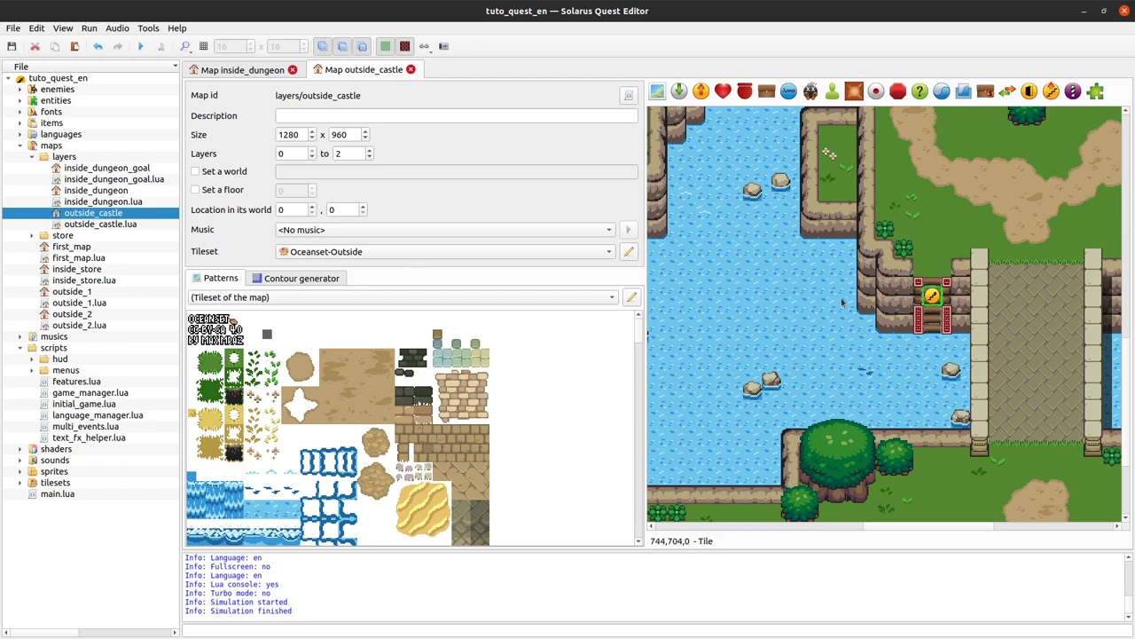
# - Toggle layer 0 and then layer 1 off and back on to compare their tiles
pyautogui.hscroll(-5, 935, 366)
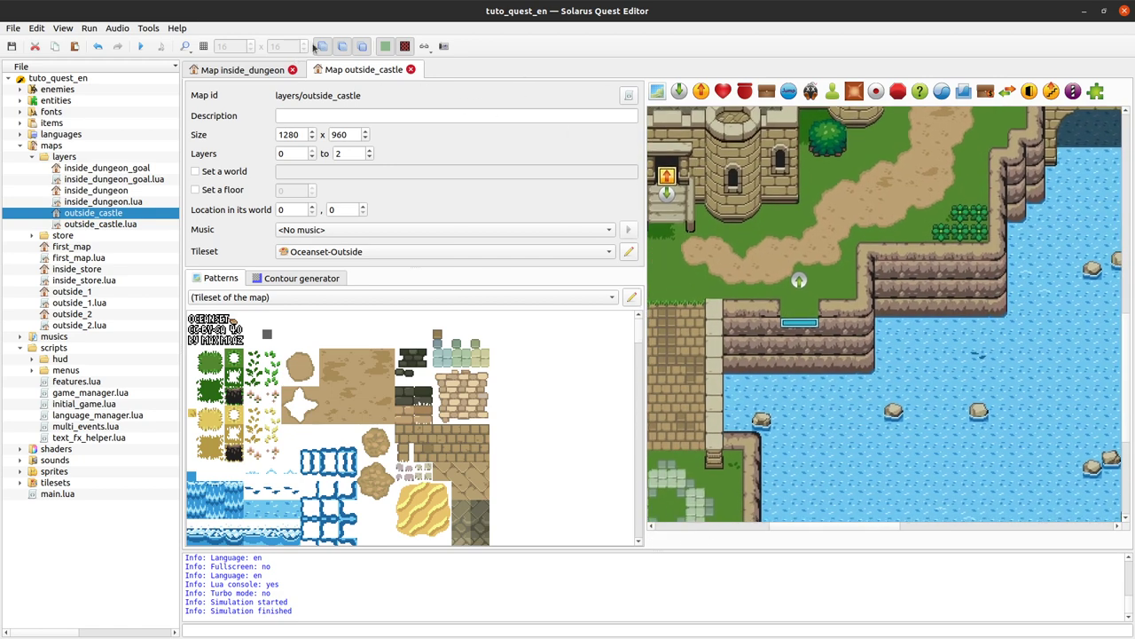
pyautogui.click(331, 47)
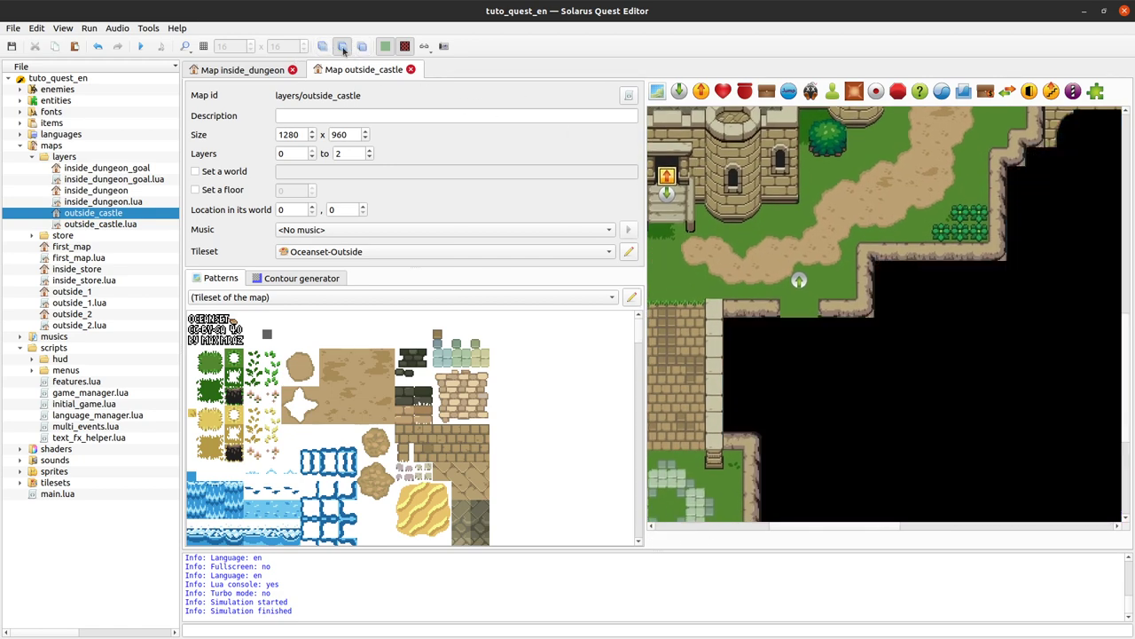
pyautogui.click(331, 49)
pyautogui.click(343, 48)
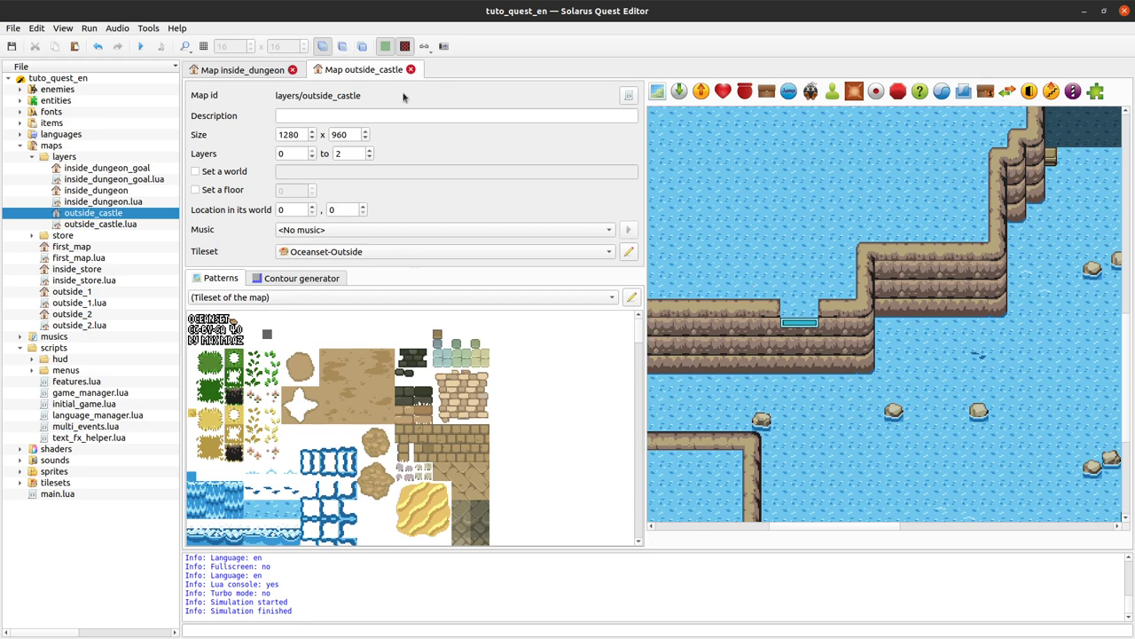
pyautogui.click(345, 48)
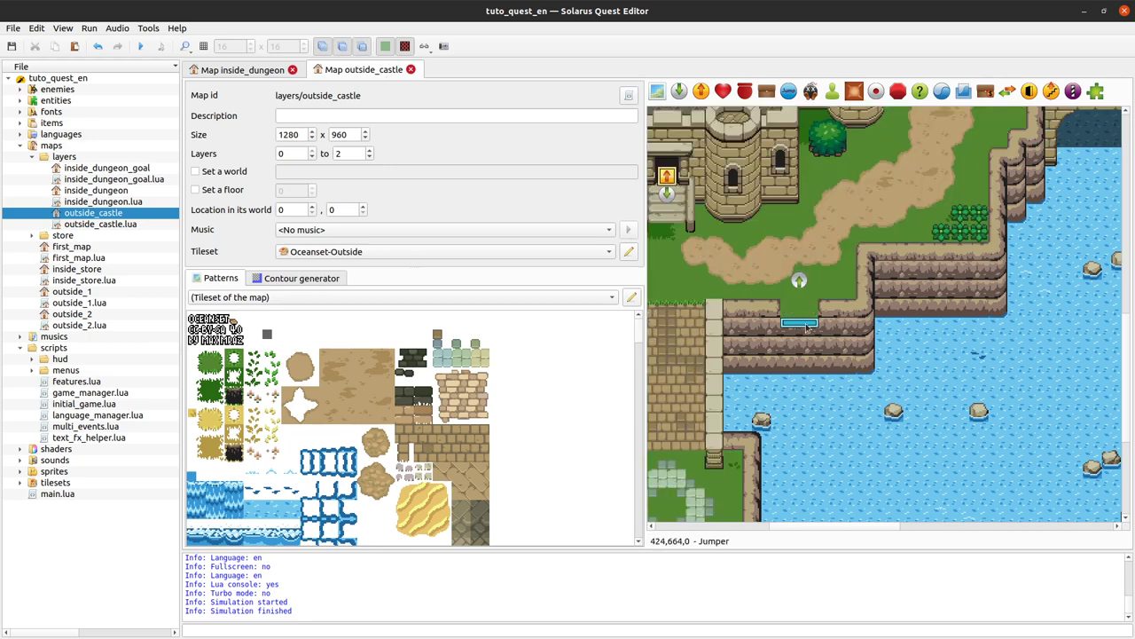